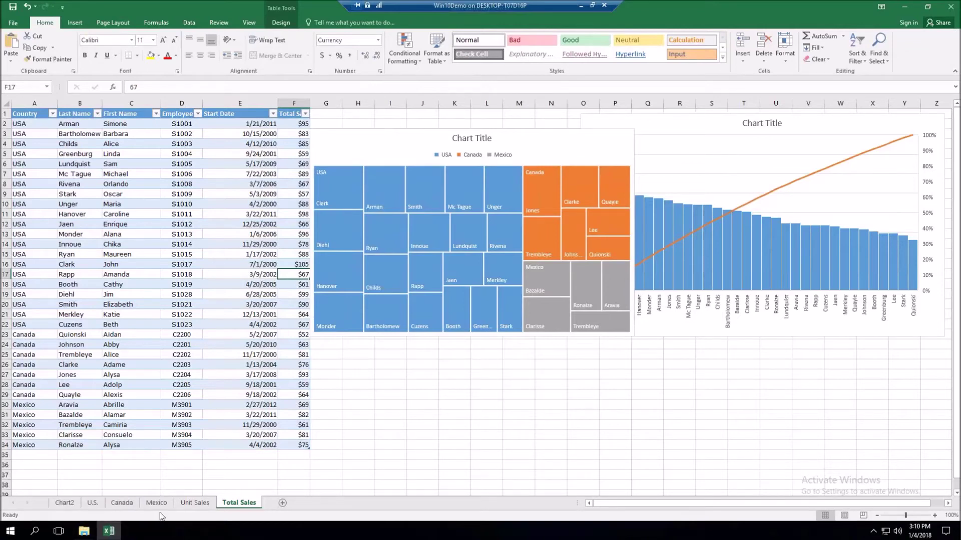
Open the Canada worksheet holding the Canada Sales Summary table
click(122, 504)
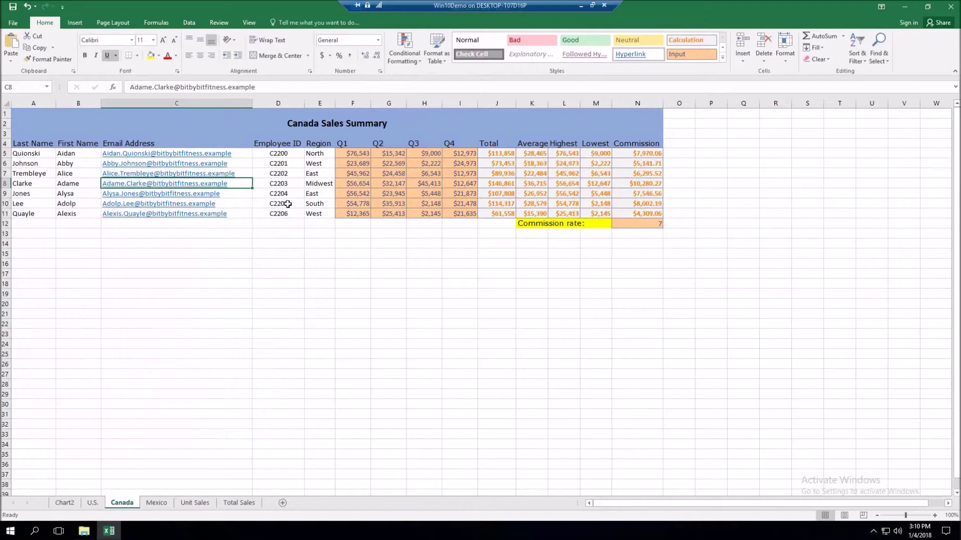
Select the last names in A4:A11 together with the Q1 figures in F4:F11
drag(25, 143, 31, 214)
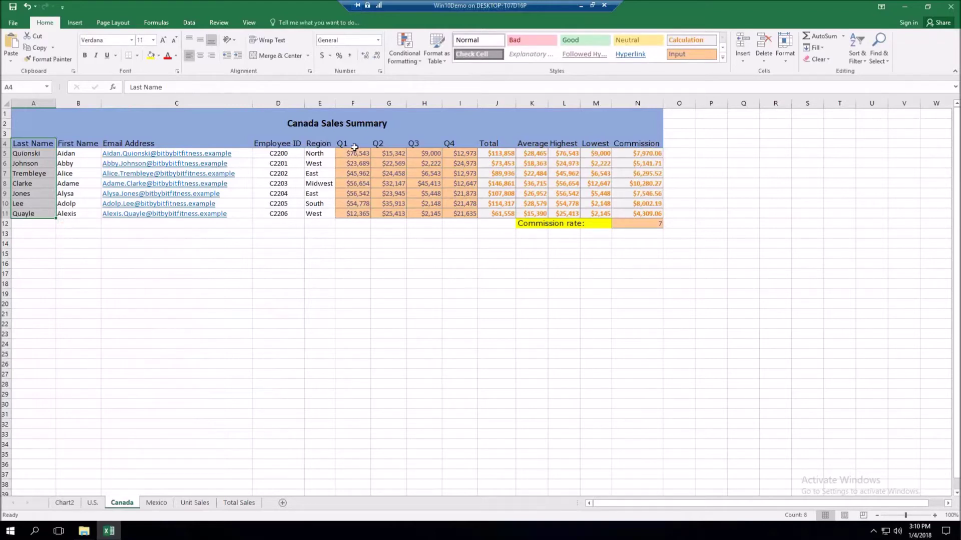
drag(353, 143, 355, 215)
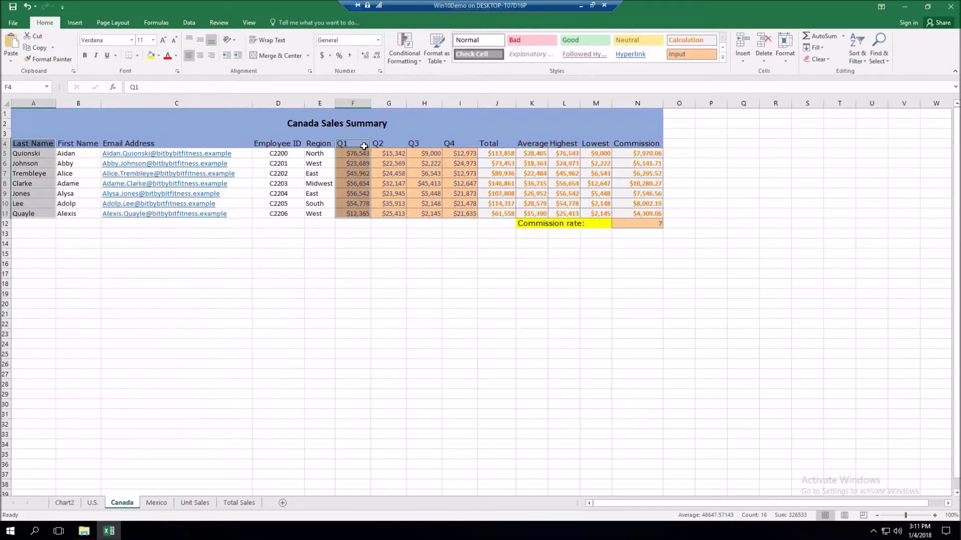
Insert a 3-D pie chart of Q1 sales and place it below the table over columns A–C
click(75, 23)
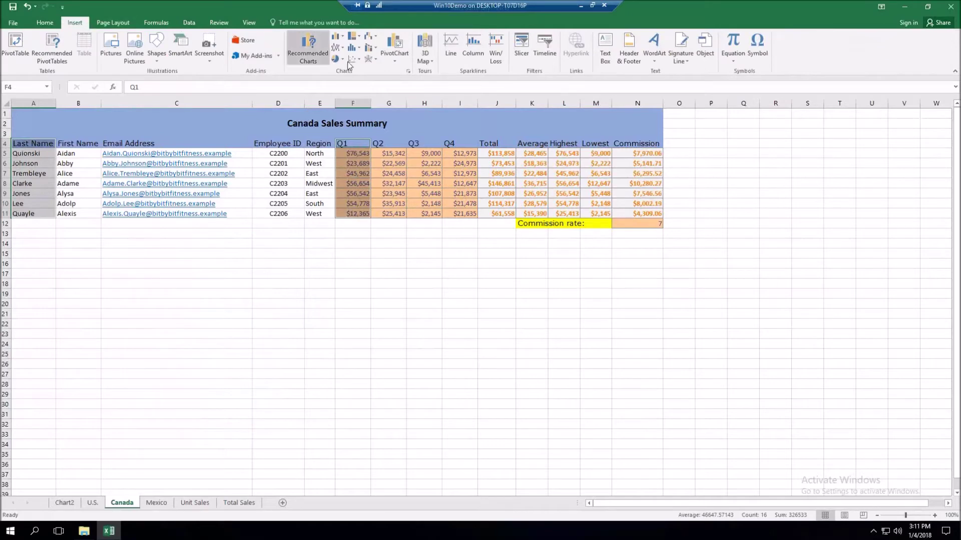
click(342, 62)
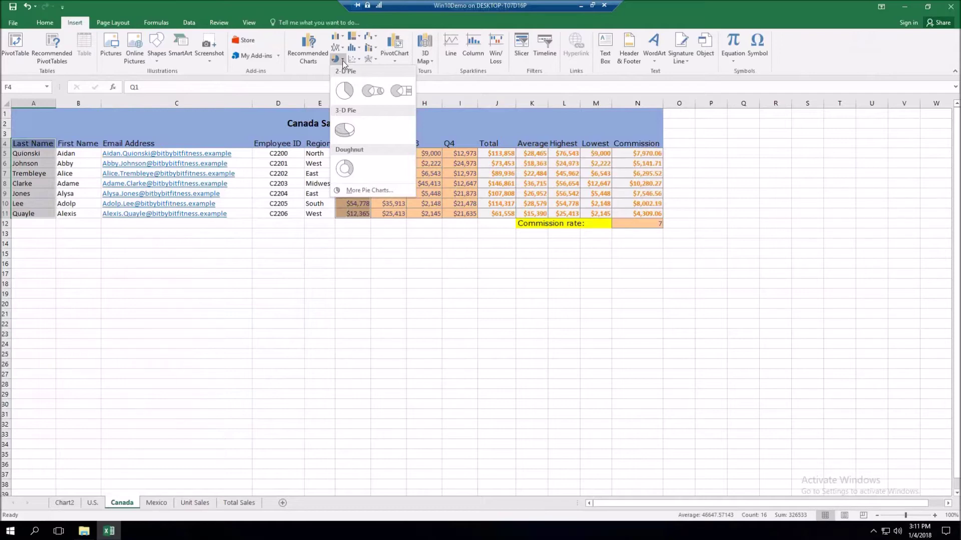
click(345, 131)
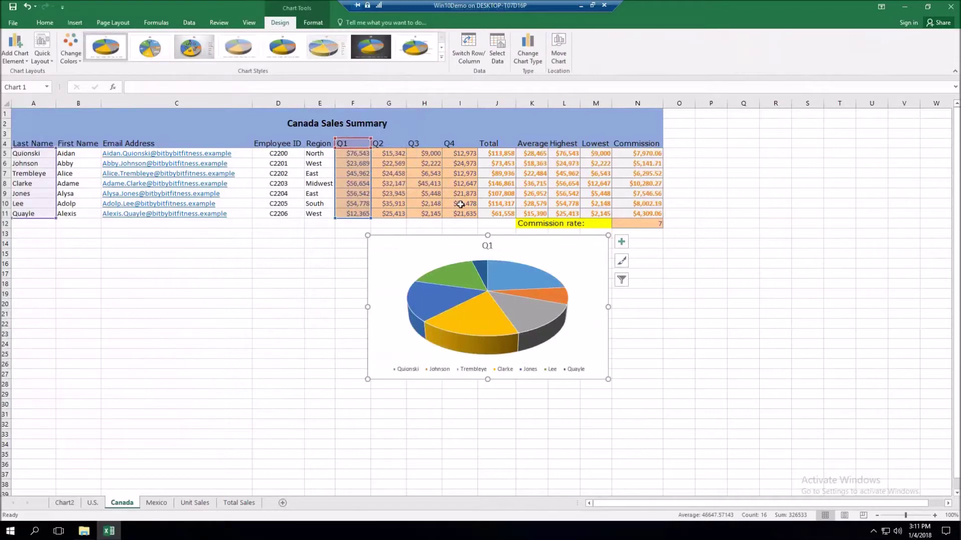
drag(587, 261, 239, 254)
Apply a Colorful green, blue and yellow palette, then select the Quayle slice
click(71, 59)
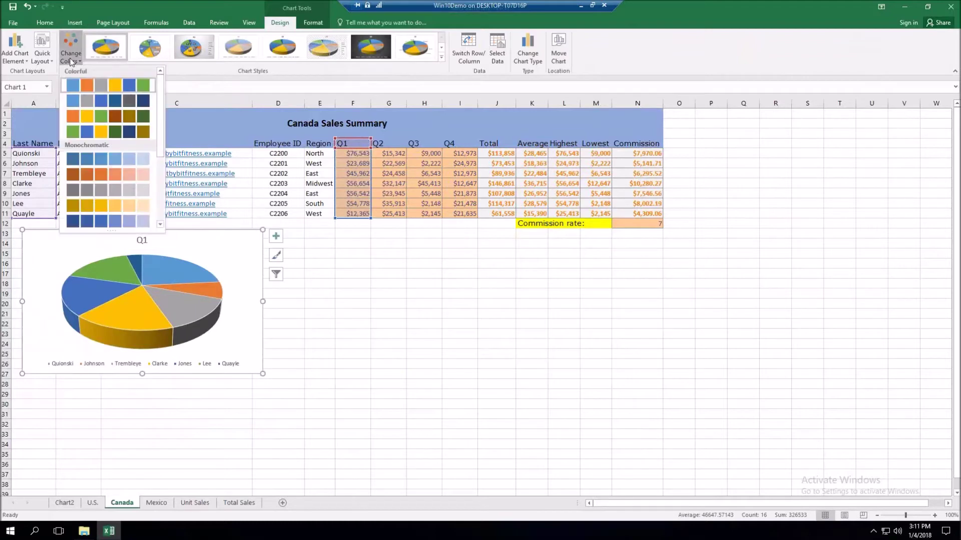
click(137, 131)
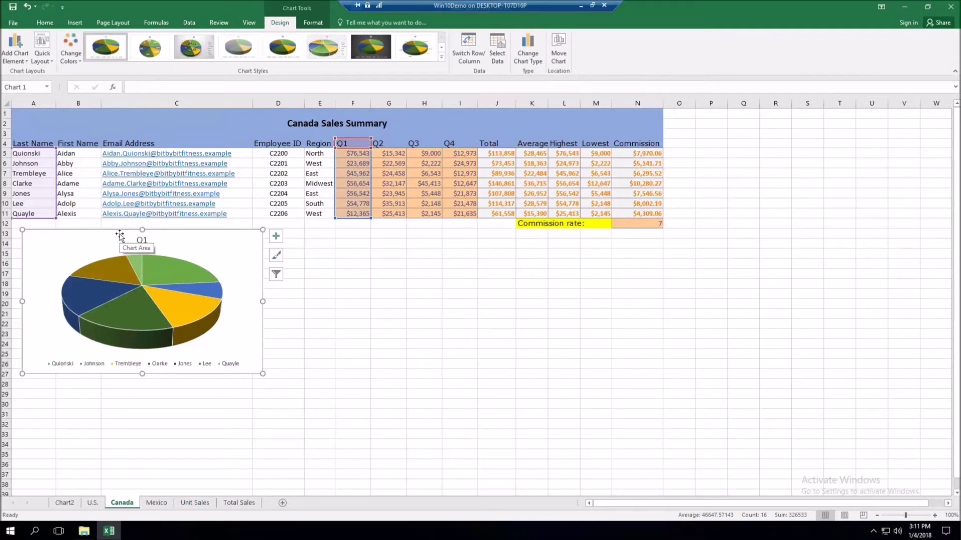
mouse_move(135, 265)
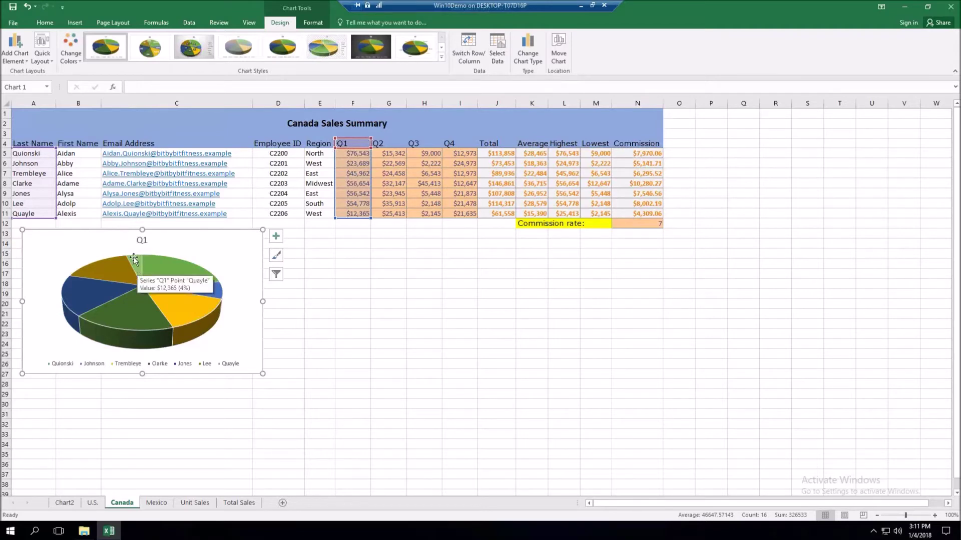
mouse_move(152, 324)
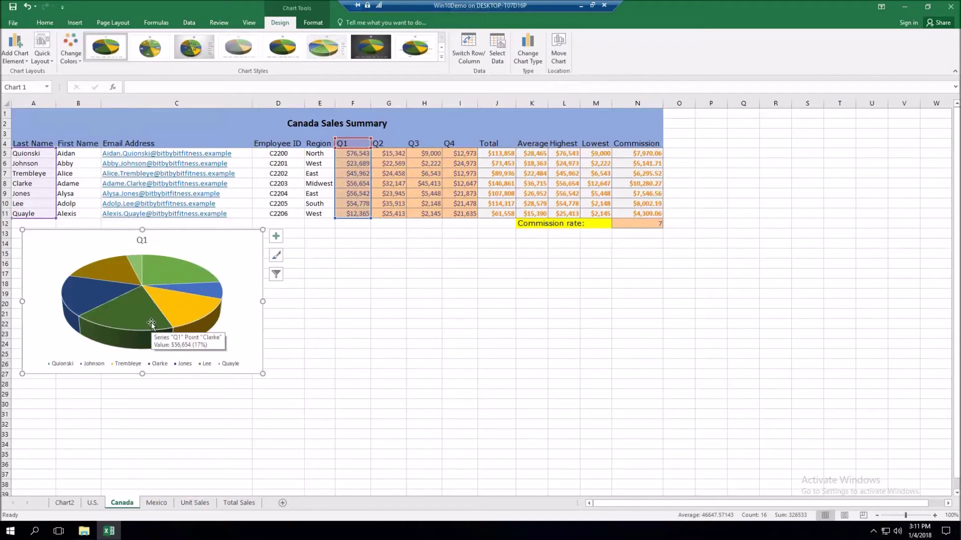
click(135, 261)
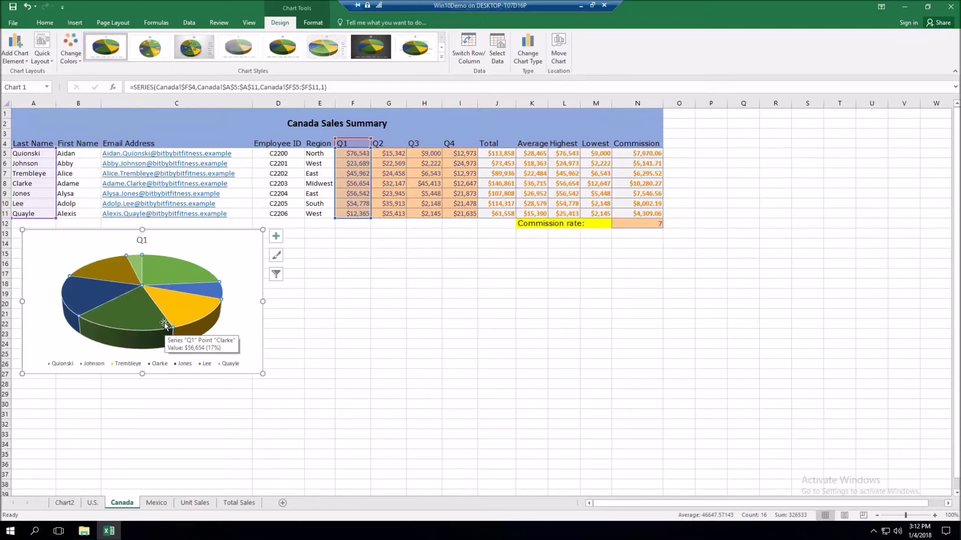
click(137, 261)
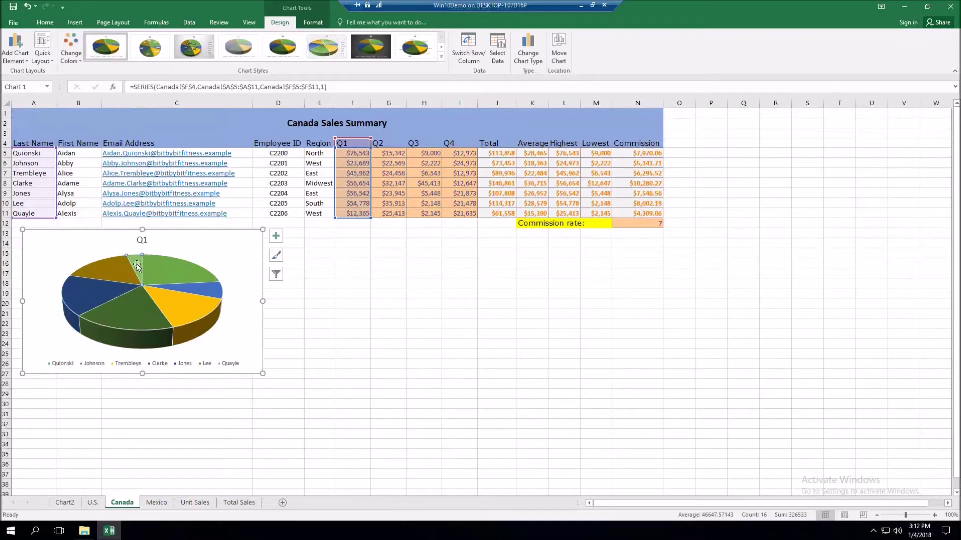
Fill the Quayle slice with a pale theme colour
click(313, 23)
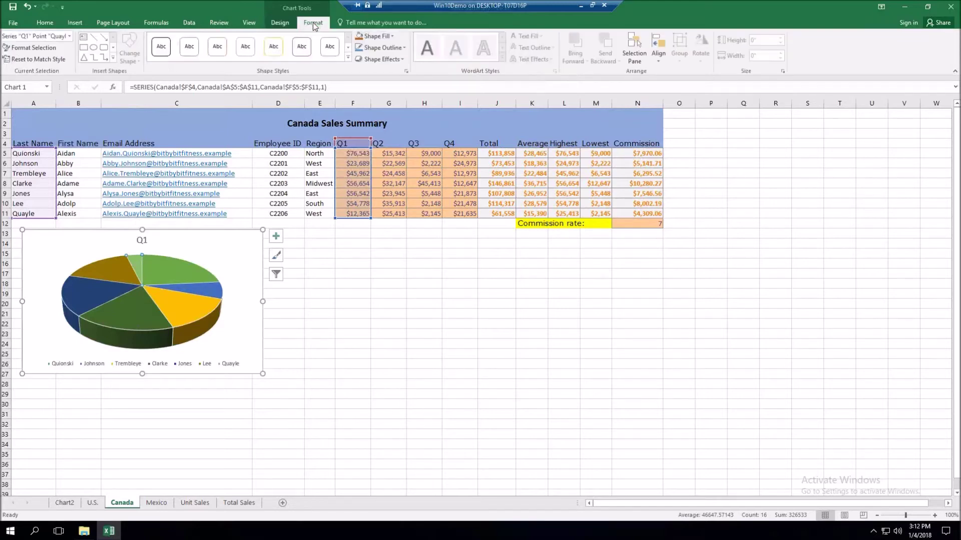
click(381, 38)
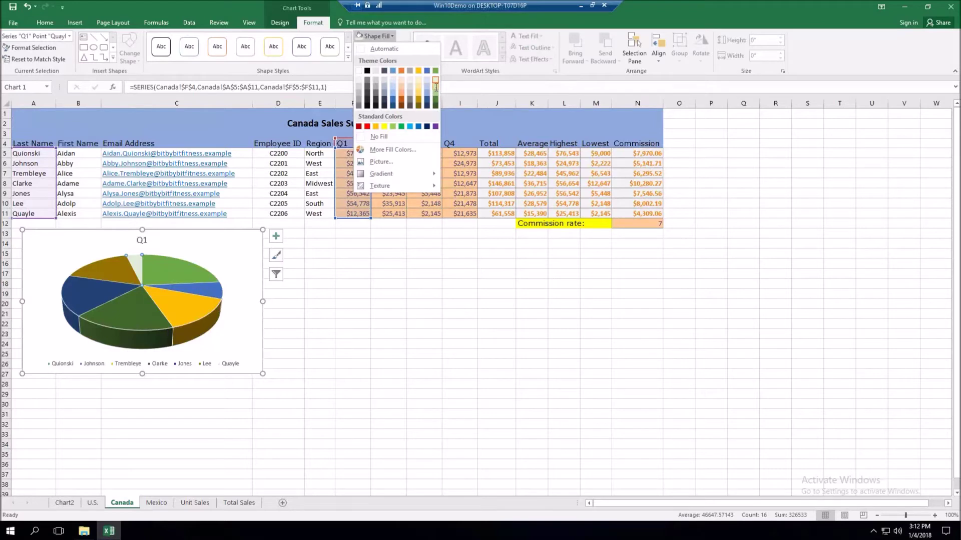
click(435, 90)
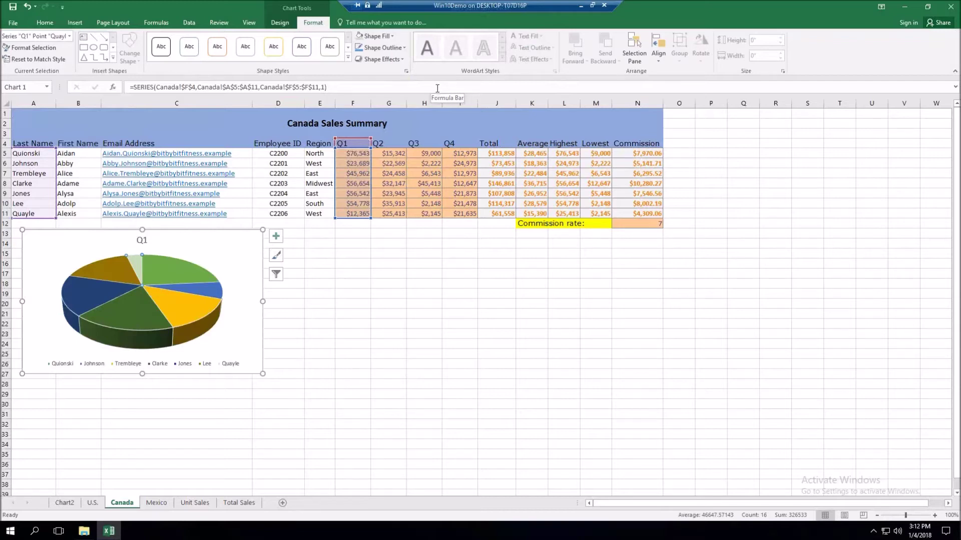
Give the Quionski slice a light orange fill
mouse_move(177, 270)
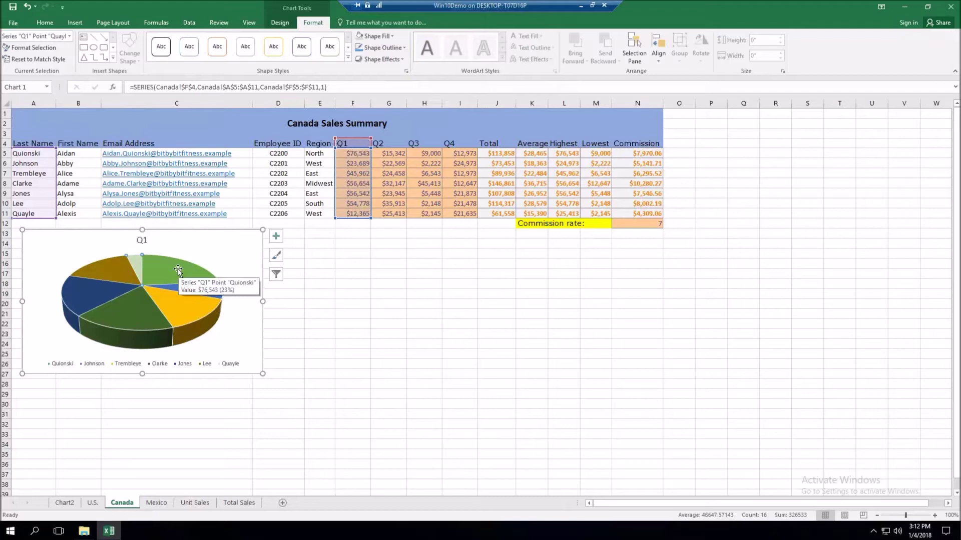
click(178, 270)
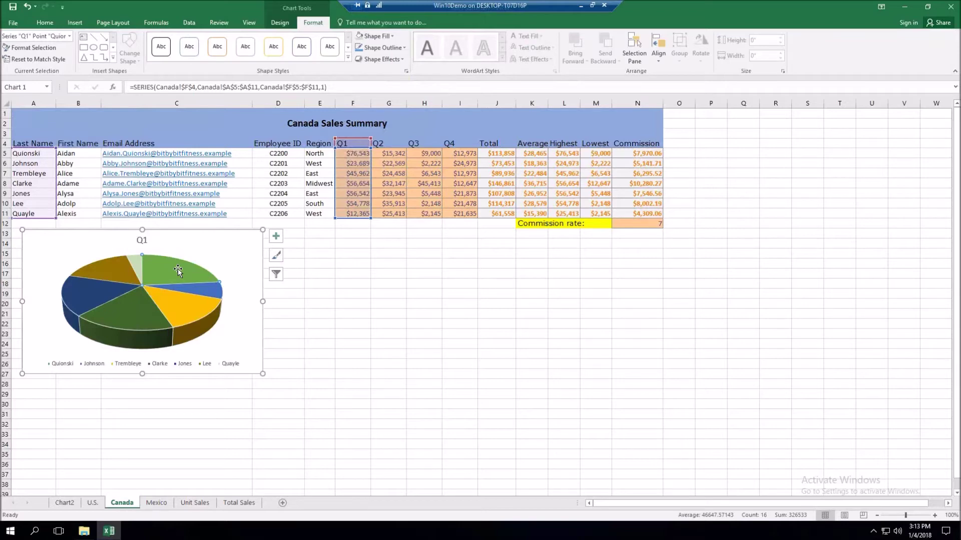
mouse_move(166, 267)
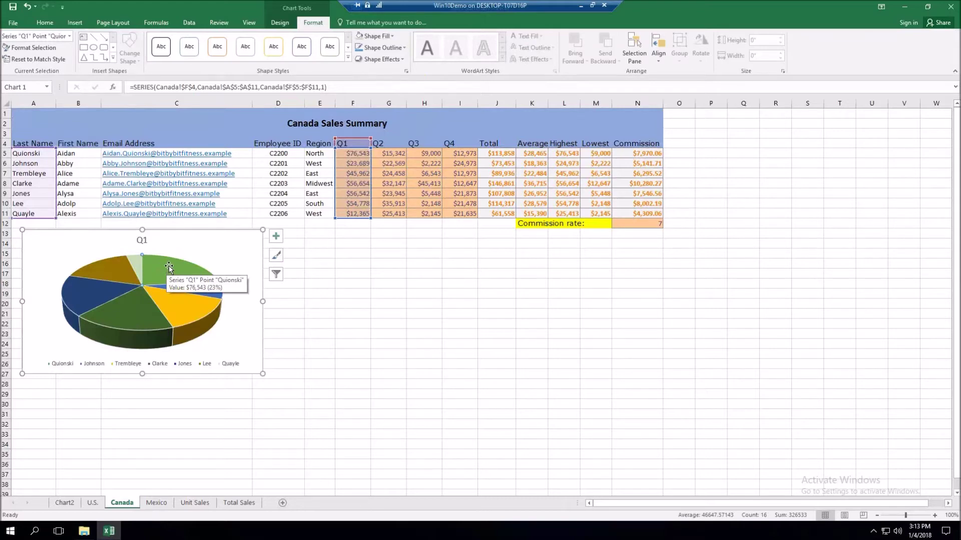
mouse_move(135, 264)
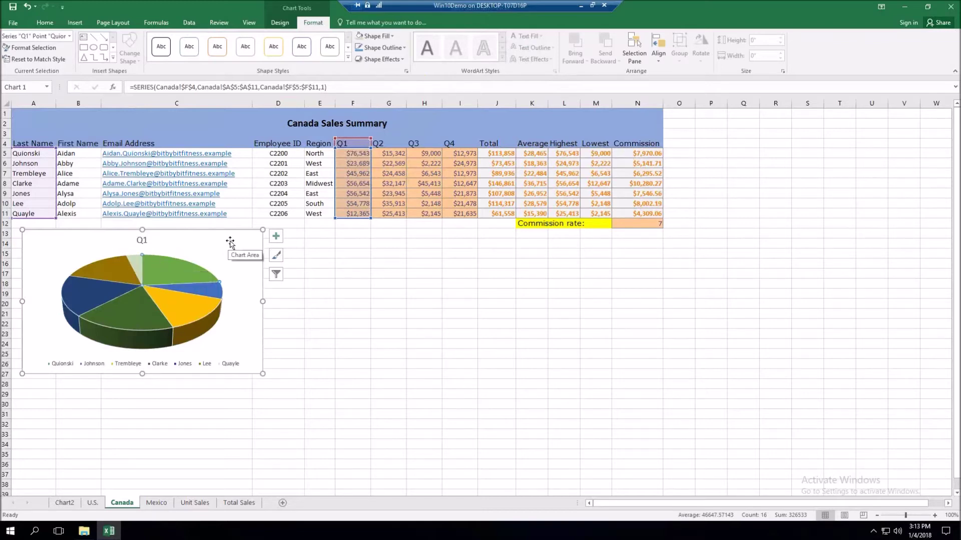
mouse_move(190, 343)
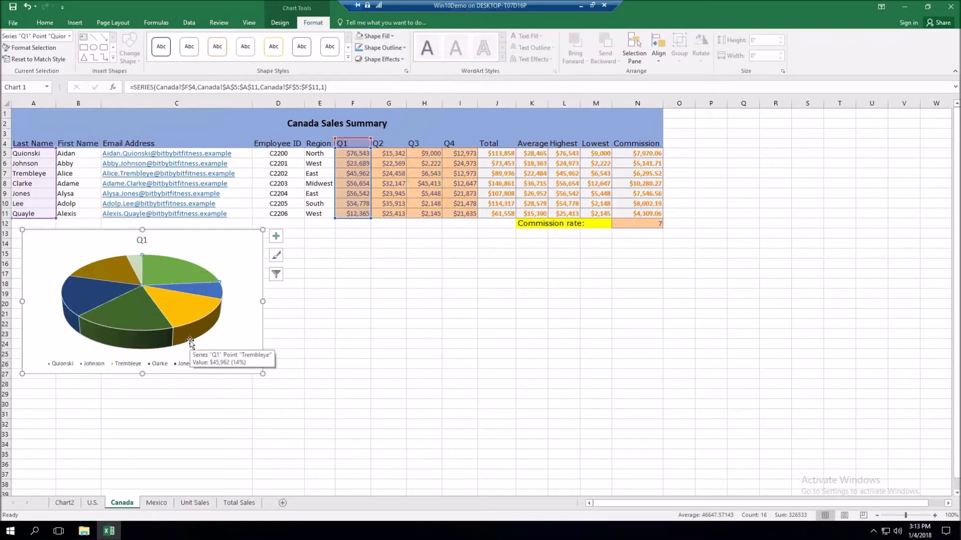
click(392, 36)
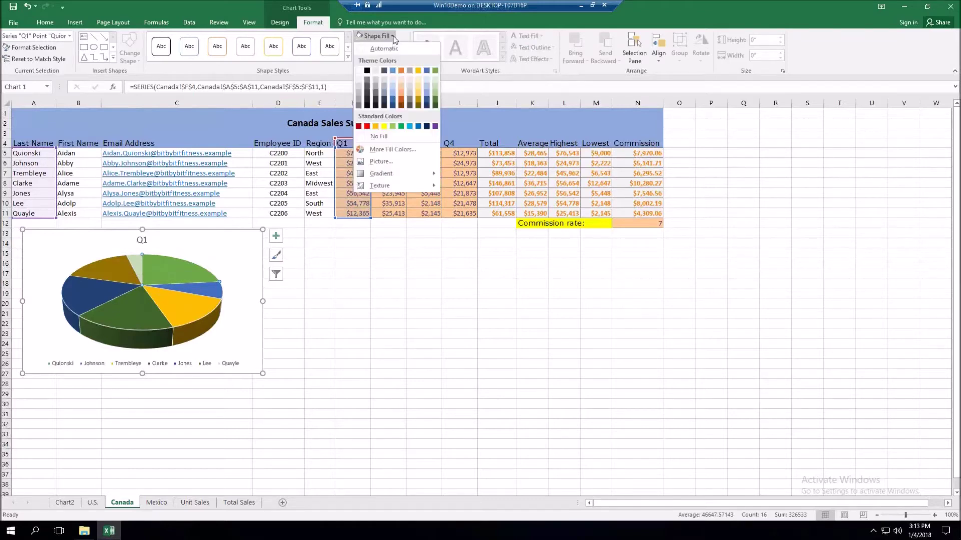
click(402, 96)
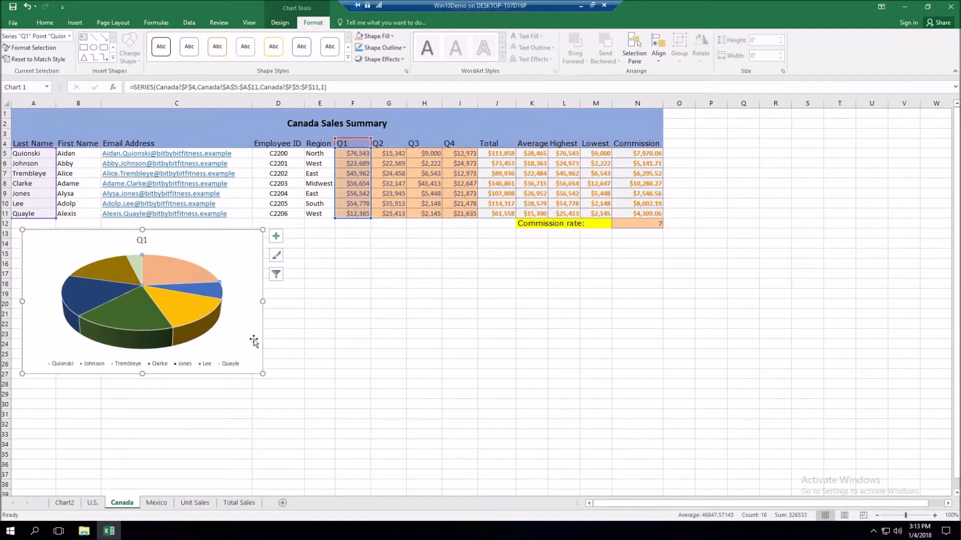
Give the pie slices a white outline
click(247, 248)
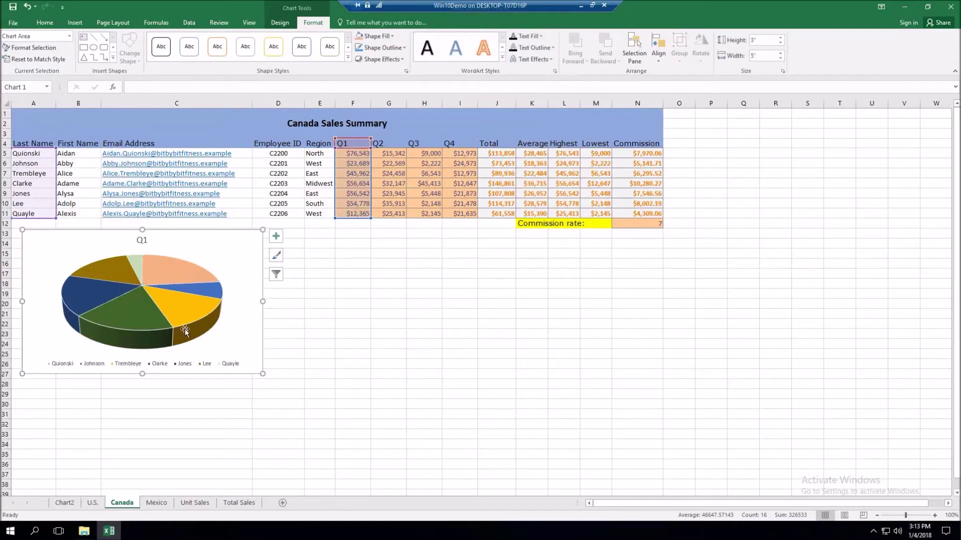
click(191, 303)
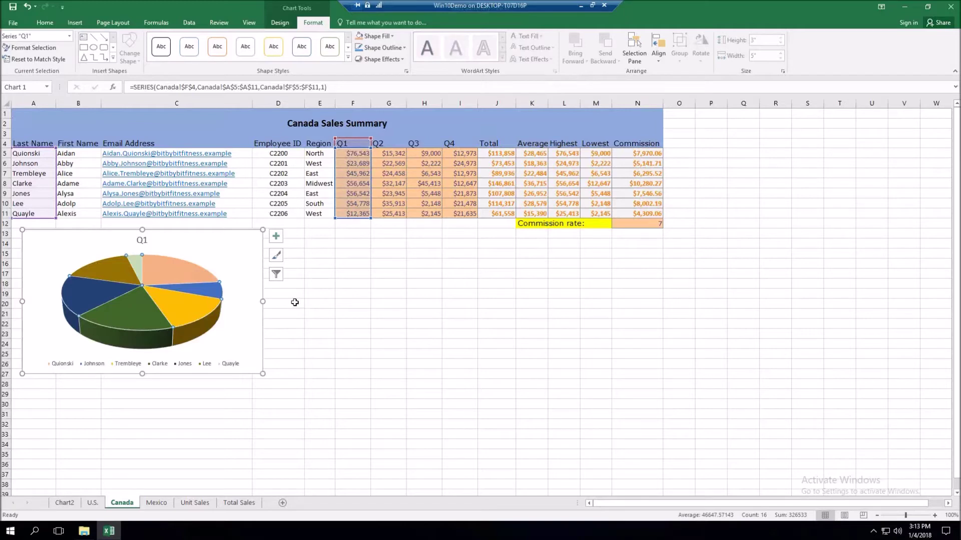
key(alt+j)
key(o)
key(s)
key(o)
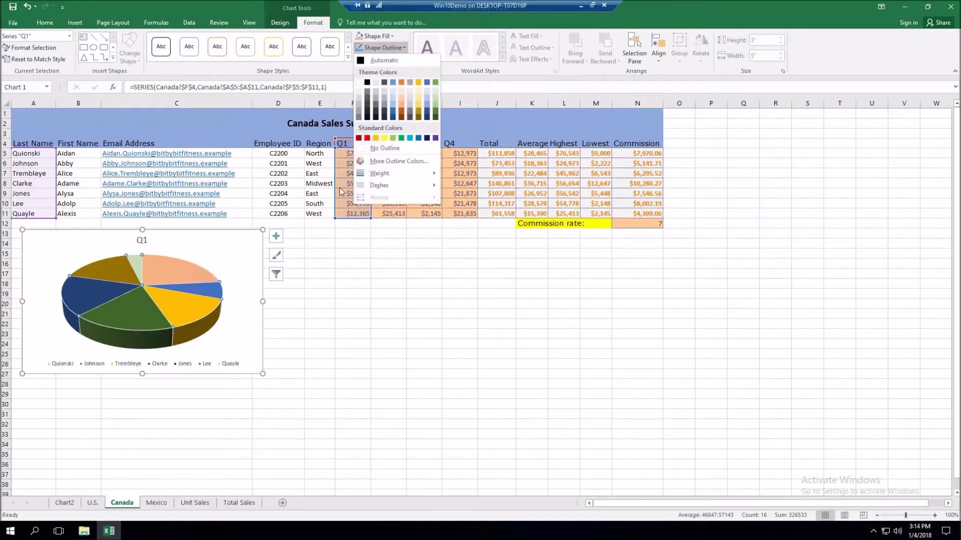
click(358, 83)
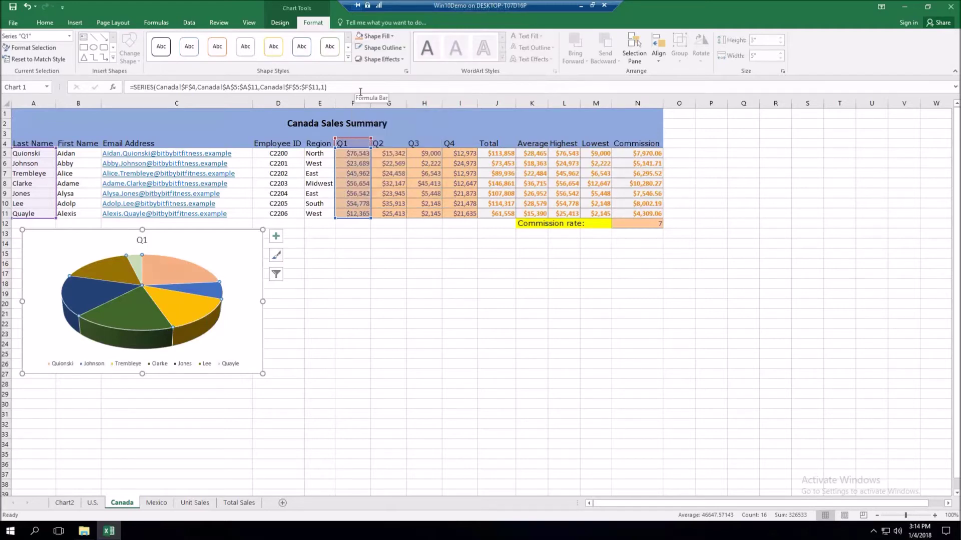
Bring up the Chart Area context menu of the Q1 pie chart
click(376, 36)
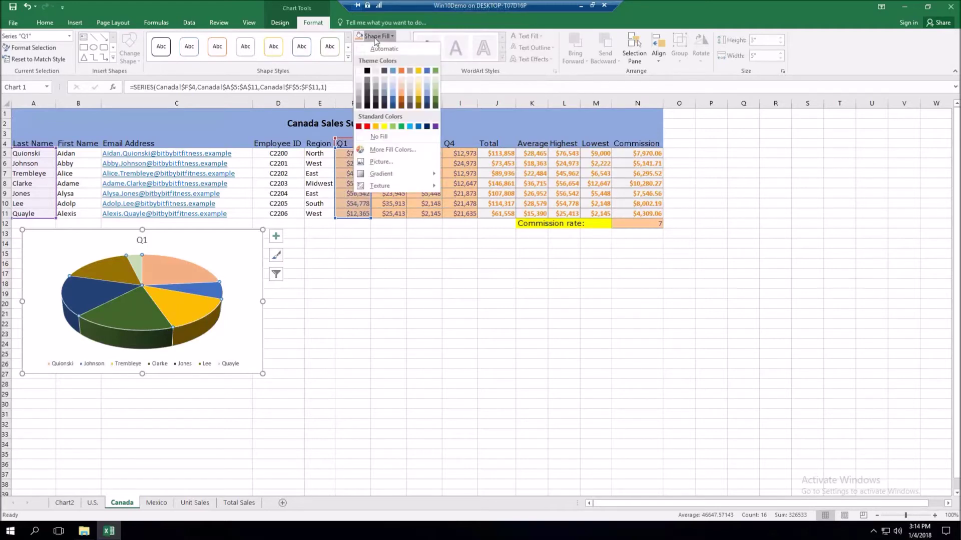
click(247, 269)
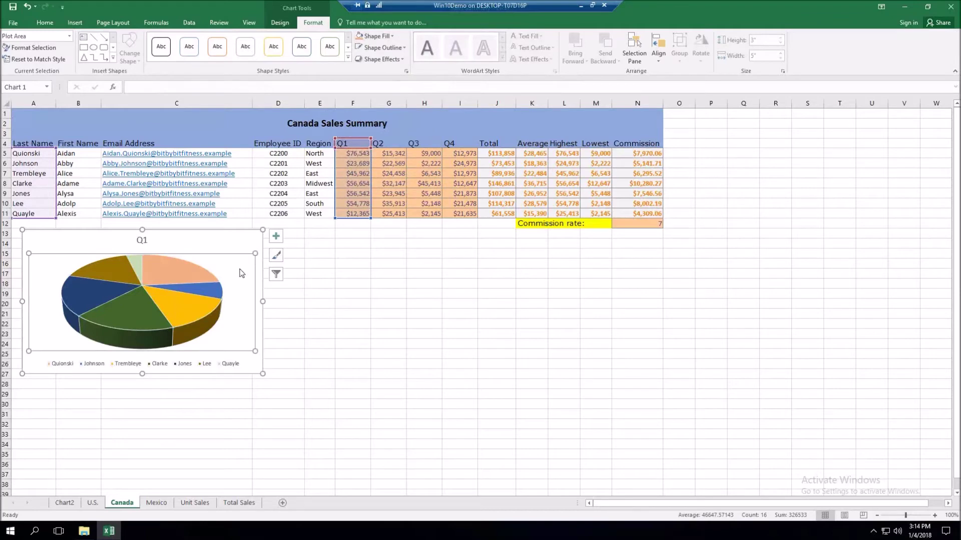
right_click(241, 270)
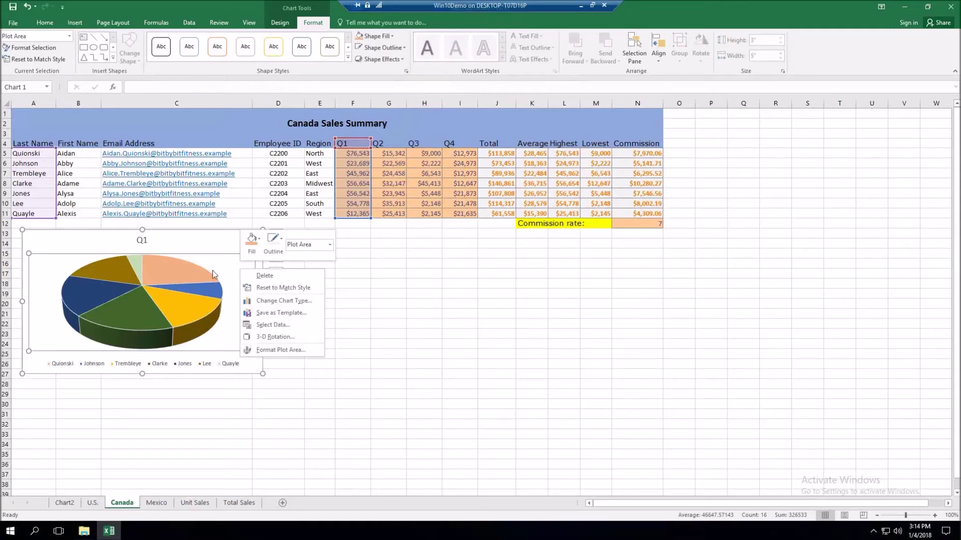
right_click(224, 244)
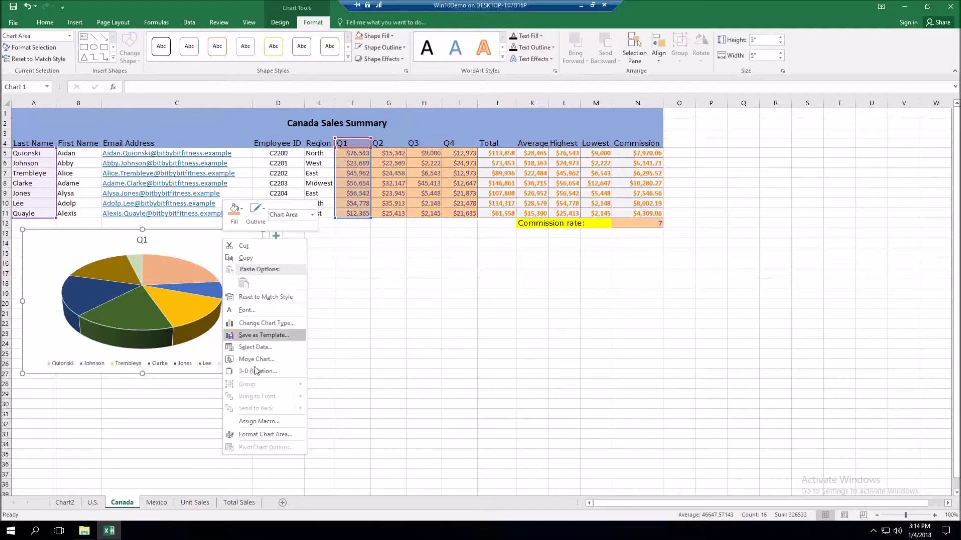
Fill the chart area background with the Light Gradient - Accent 6 preset
click(277, 435)
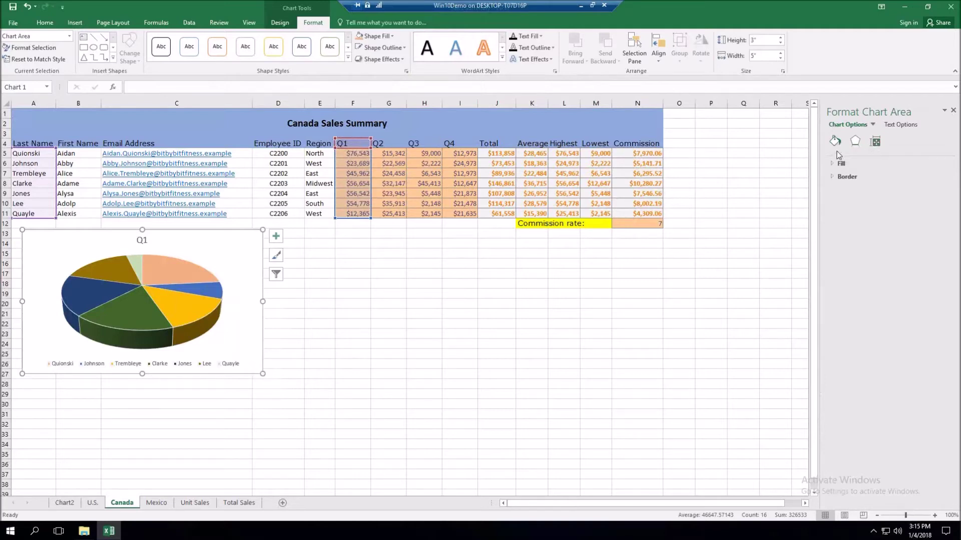
click(835, 163)
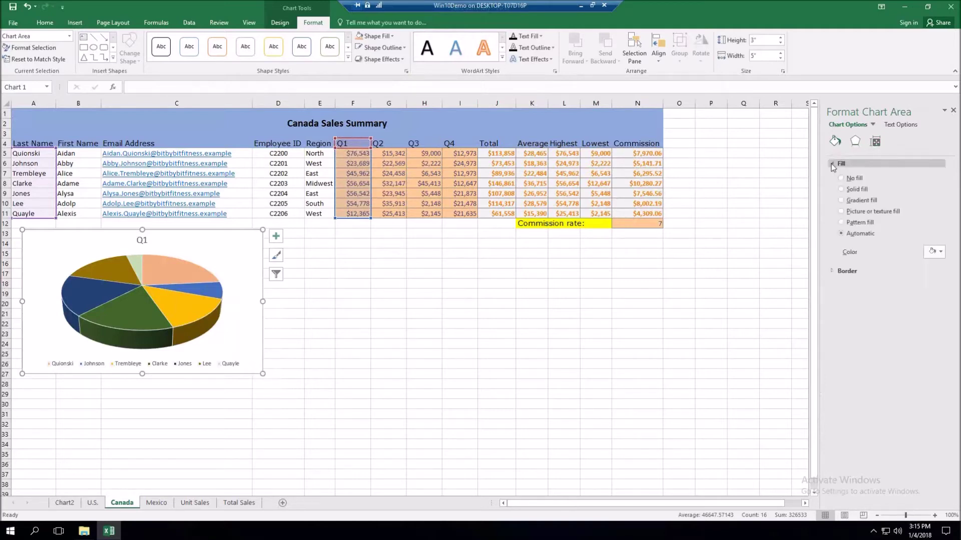
click(841, 200)
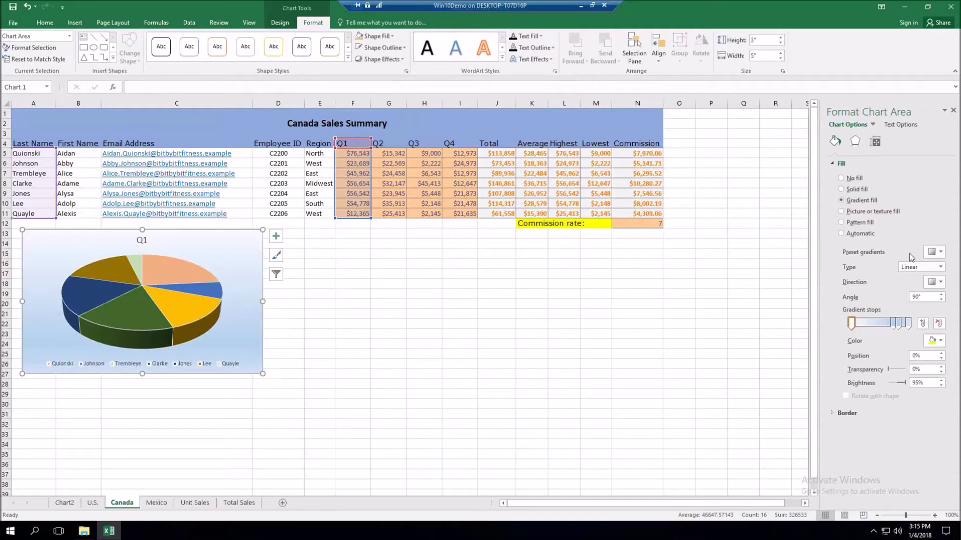
click(941, 253)
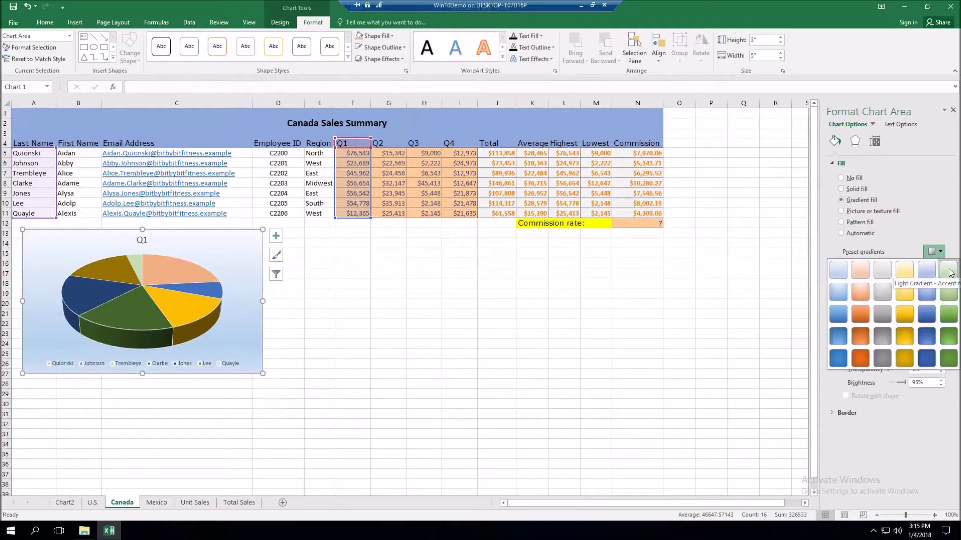
click(950, 272)
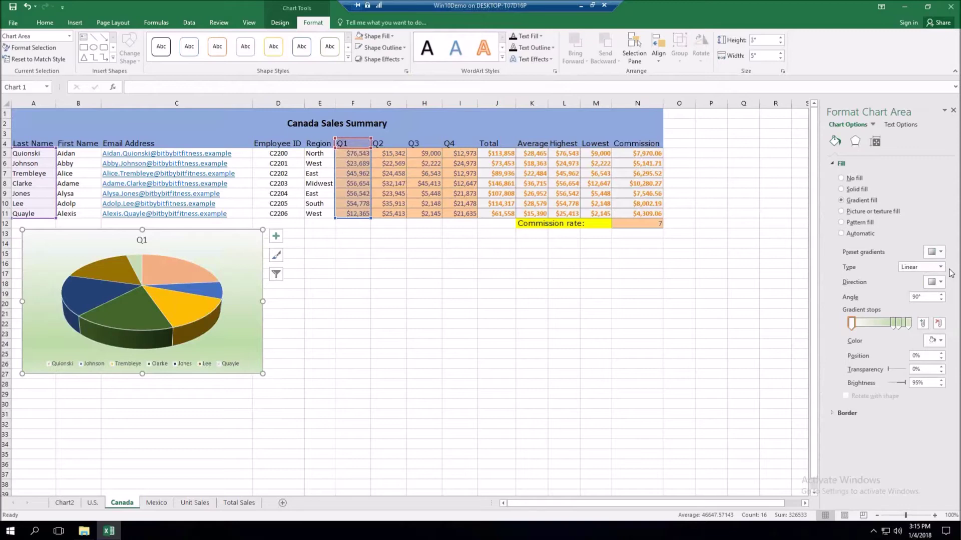
Set the gradient type to Path and move a gradient stop to 76%
click(941, 266)
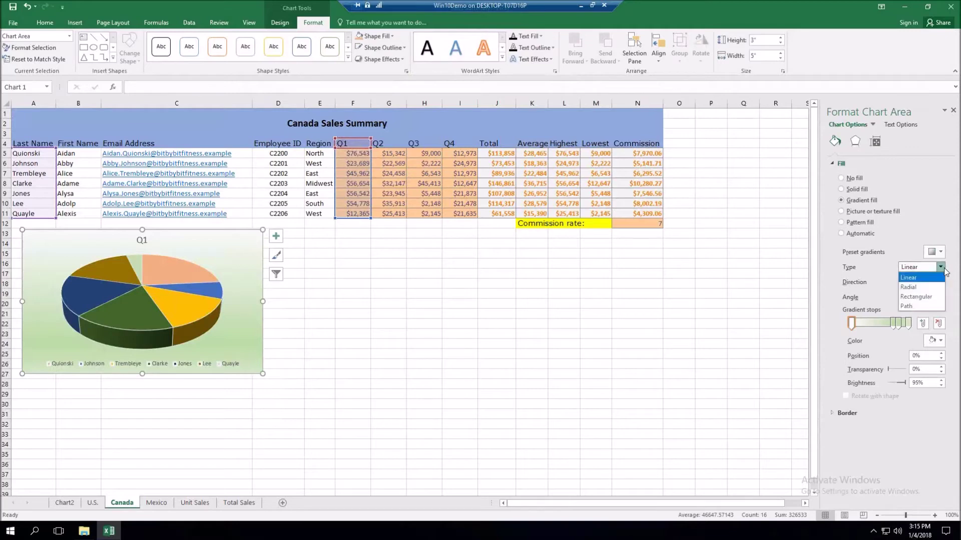
click(910, 288)
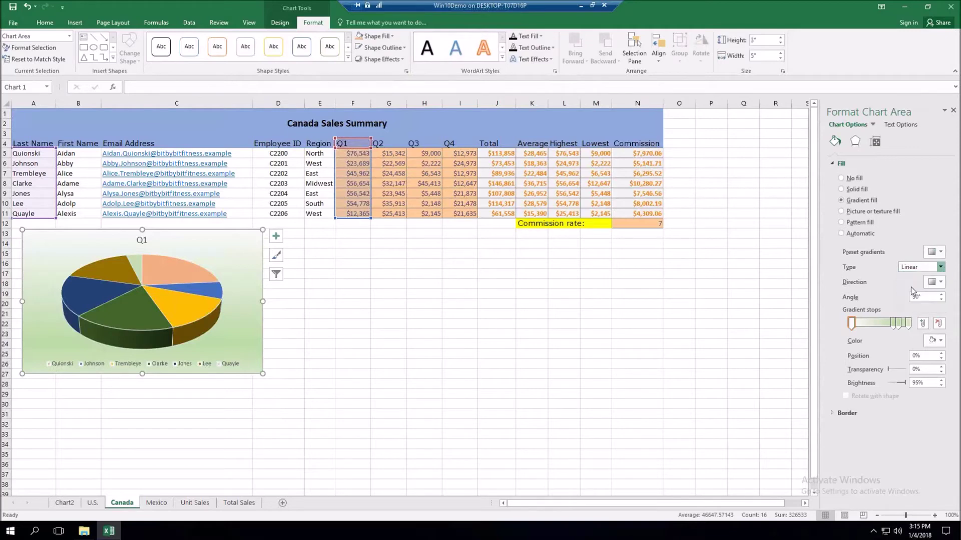
click(941, 267)
click(932, 307)
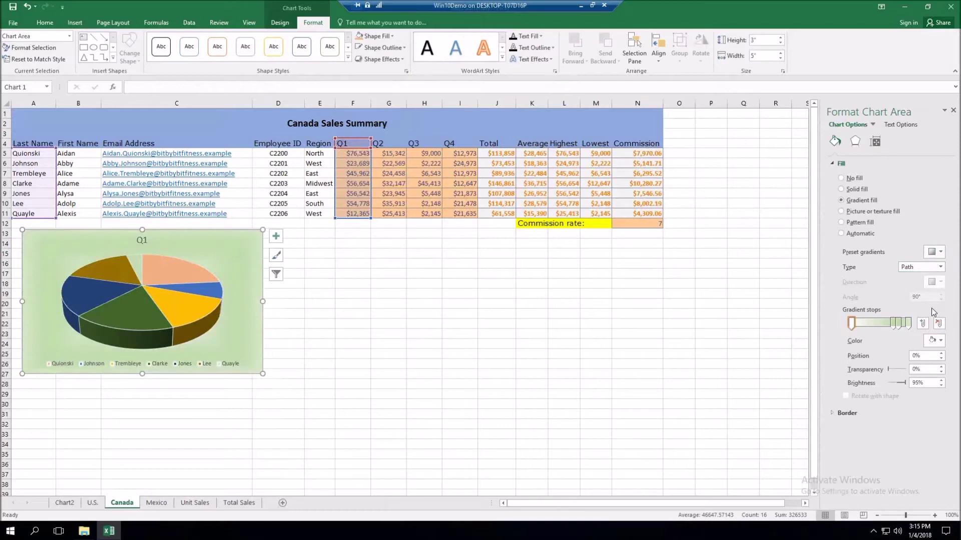
click(895, 324)
drag(897, 325, 899, 325)
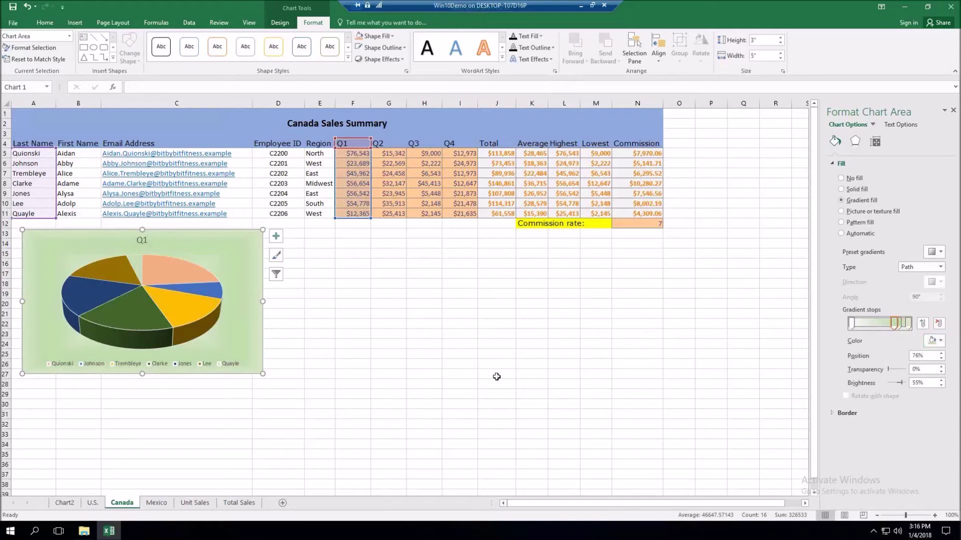
Add data labels showing each slice's Q1 dollar value to the pie series
mouse_move(190, 319)
click(213, 286)
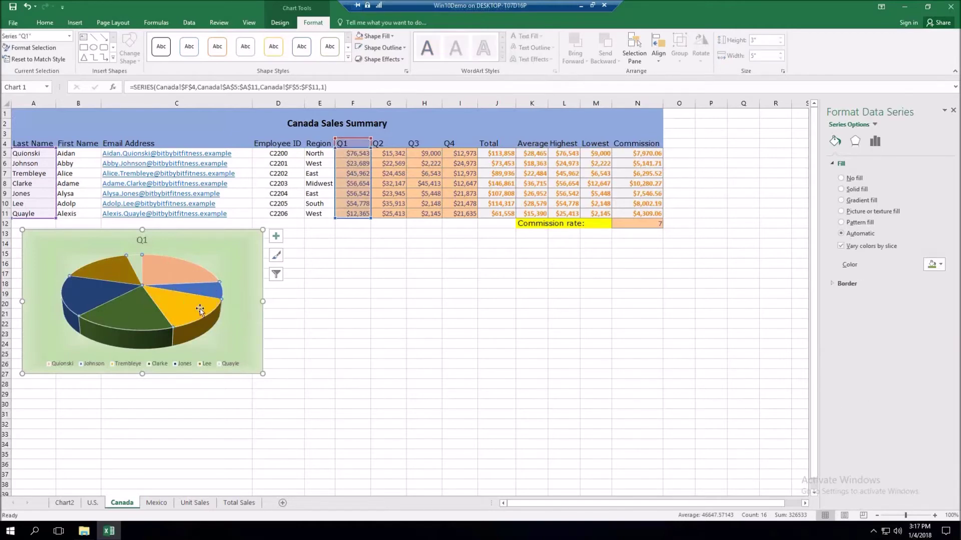
click(276, 237)
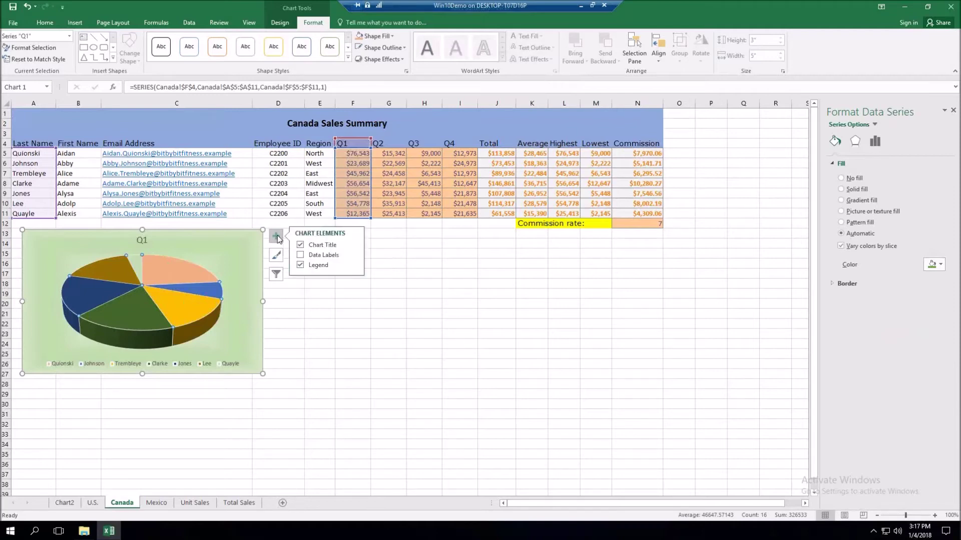
click(299, 256)
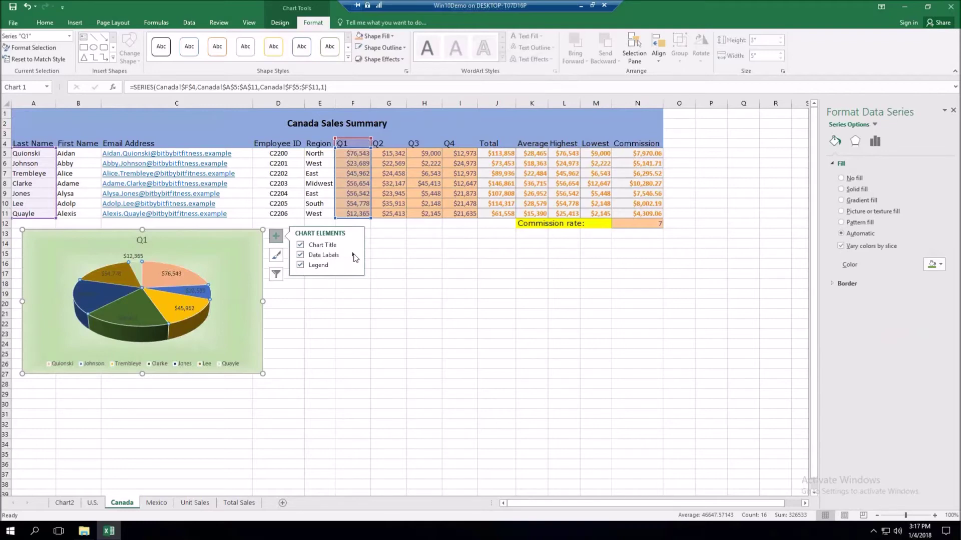
click(353, 255)
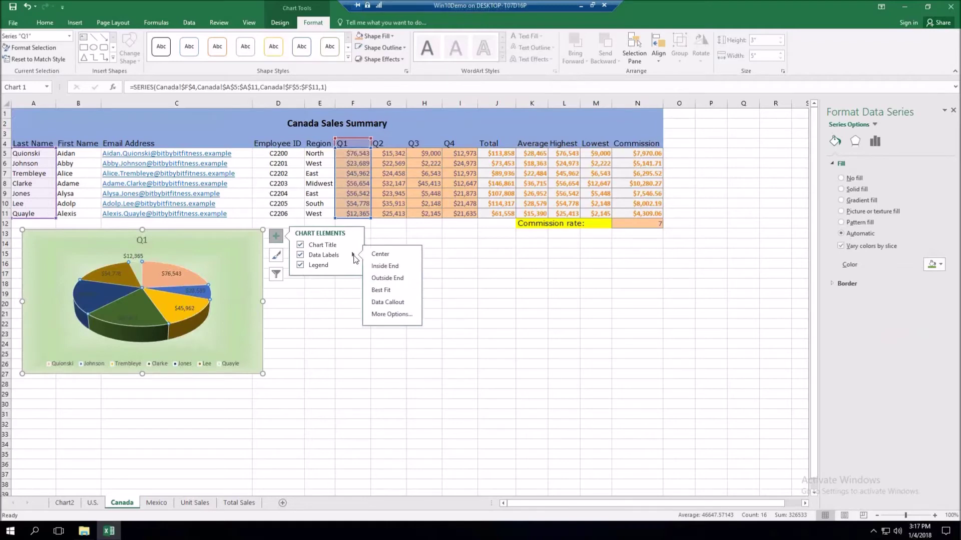
Set the data labels to show Category Name and Percentage instead of Value
click(392, 314)
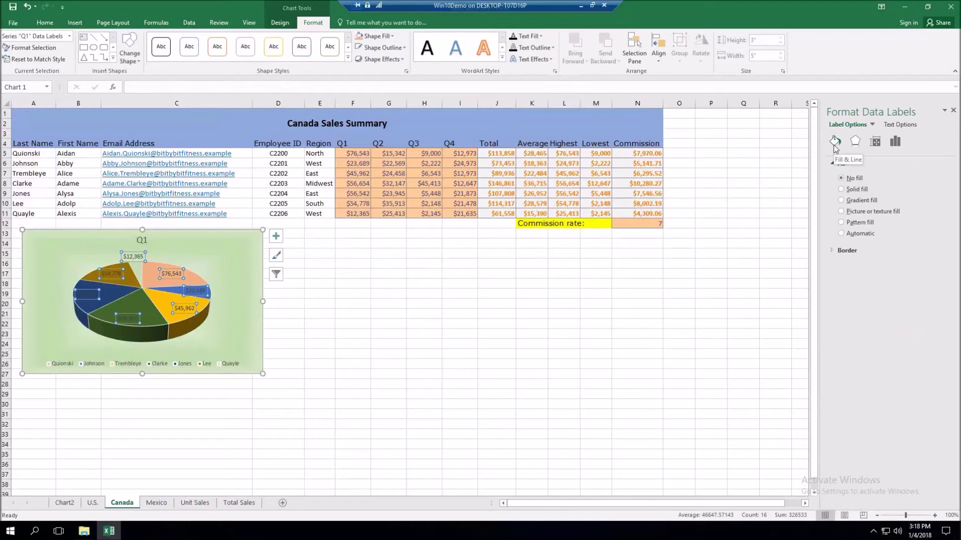
click(895, 142)
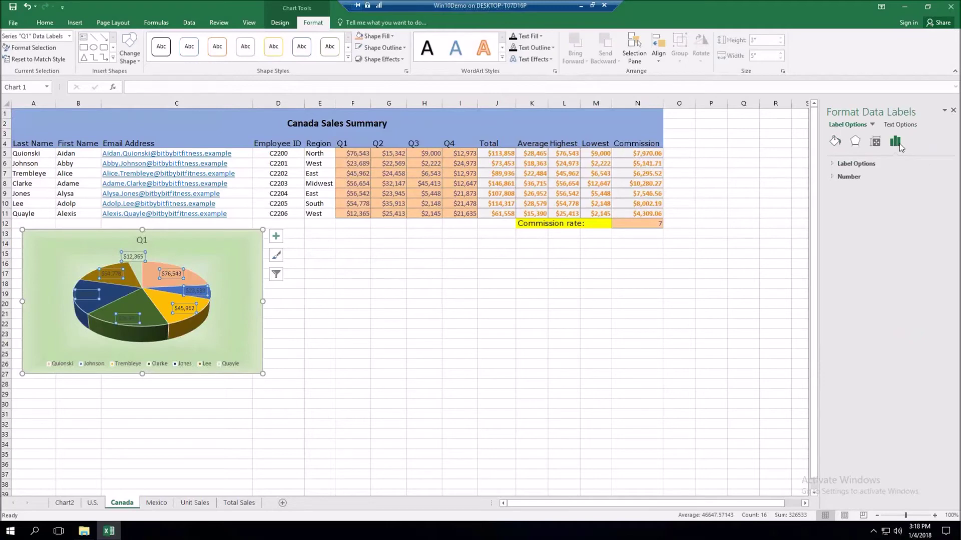
click(833, 165)
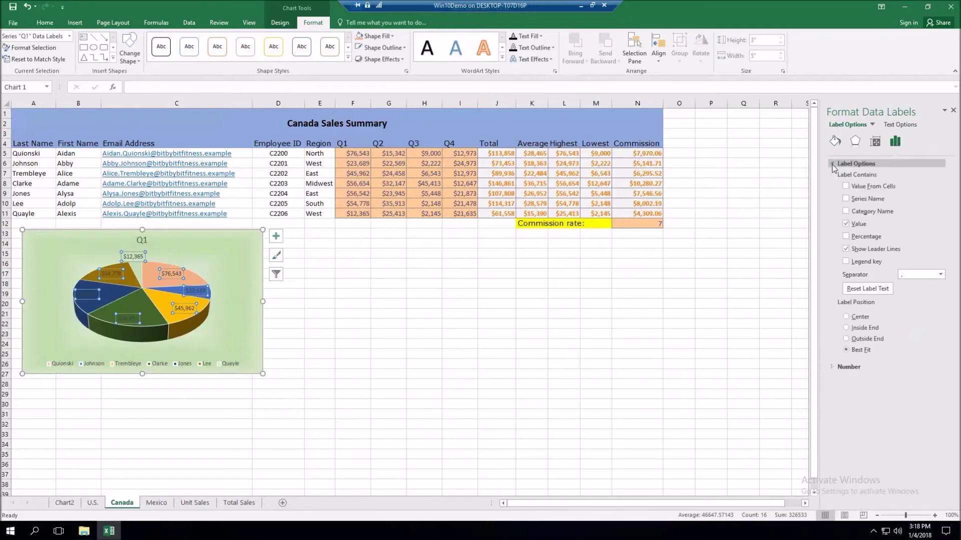
click(845, 237)
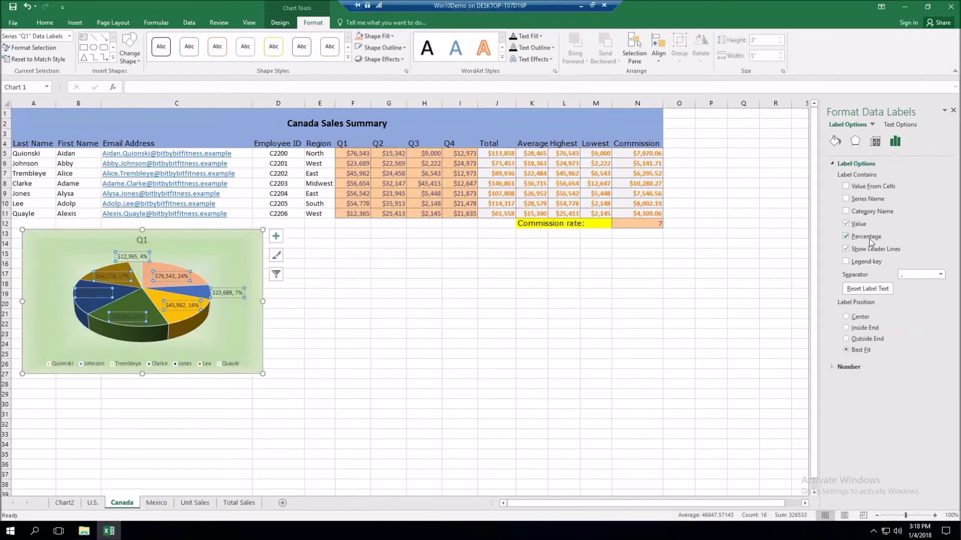
click(845, 224)
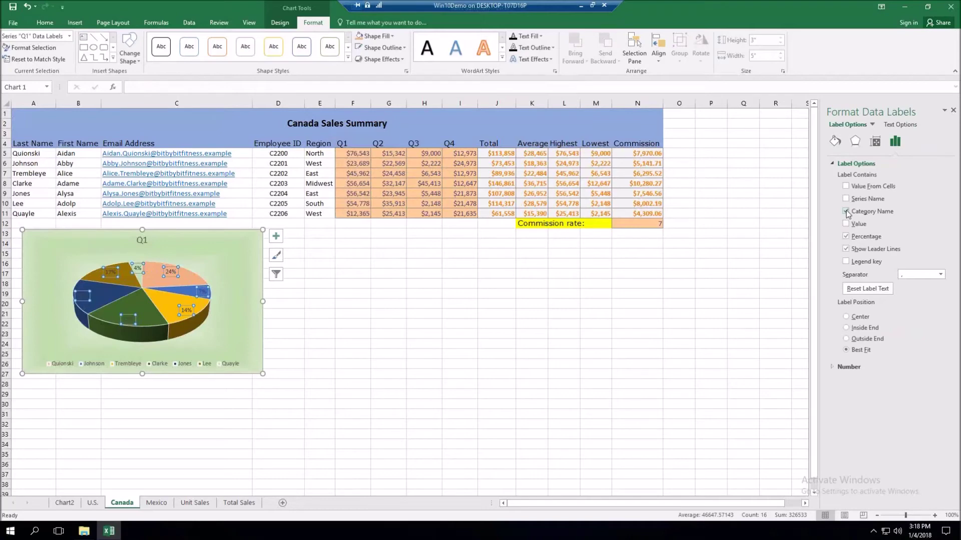
click(846, 212)
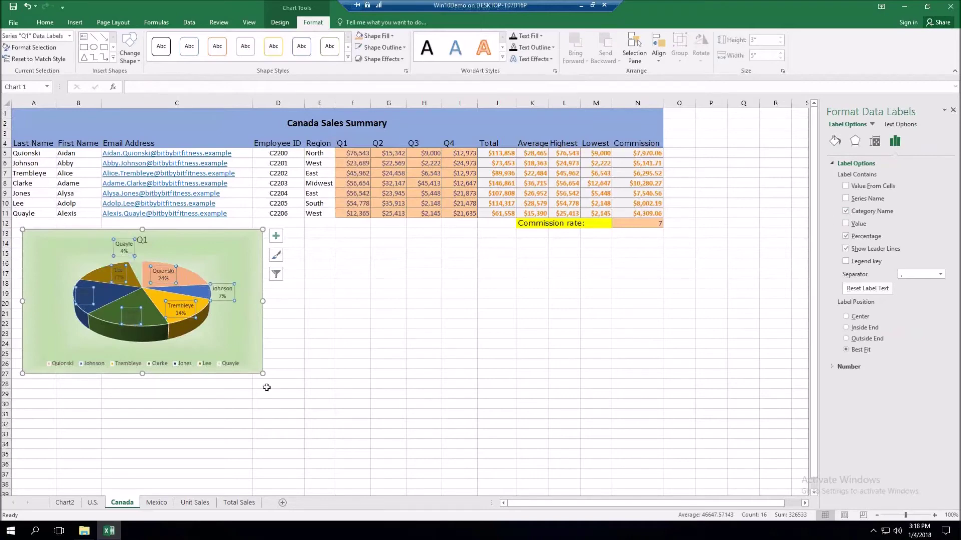
Resize the pie chart to 4.03 by 6.54 inches and select its legend
drag(263, 374, 291, 402)
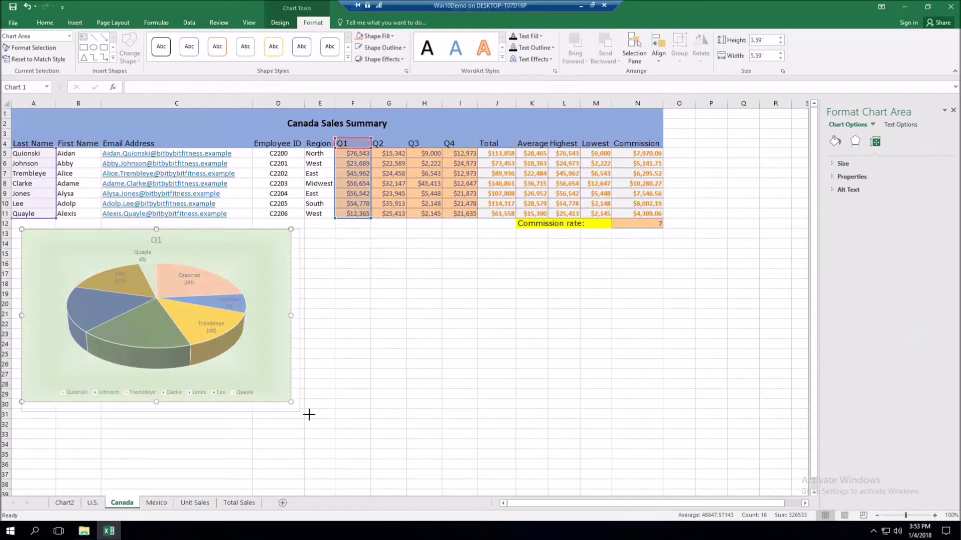
drag(309, 414, 336, 423)
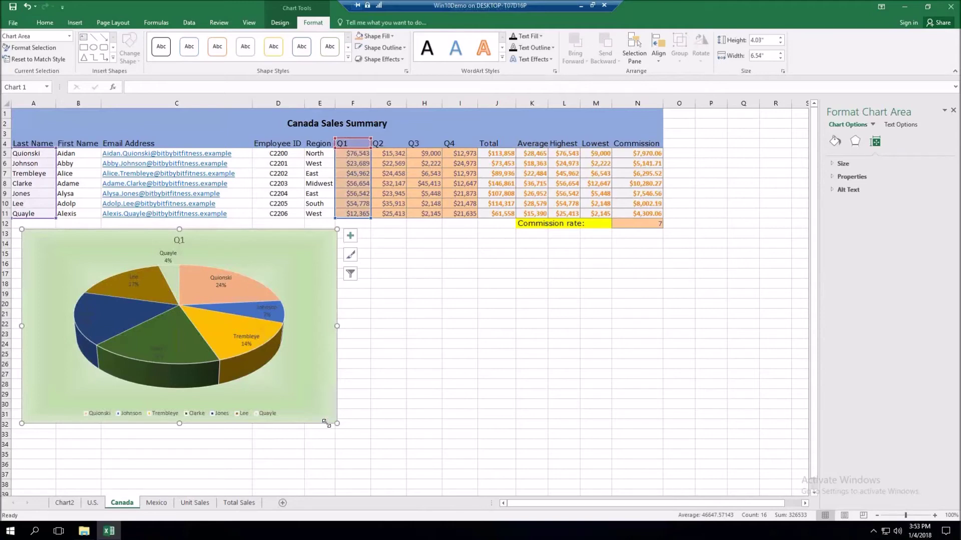
click(269, 416)
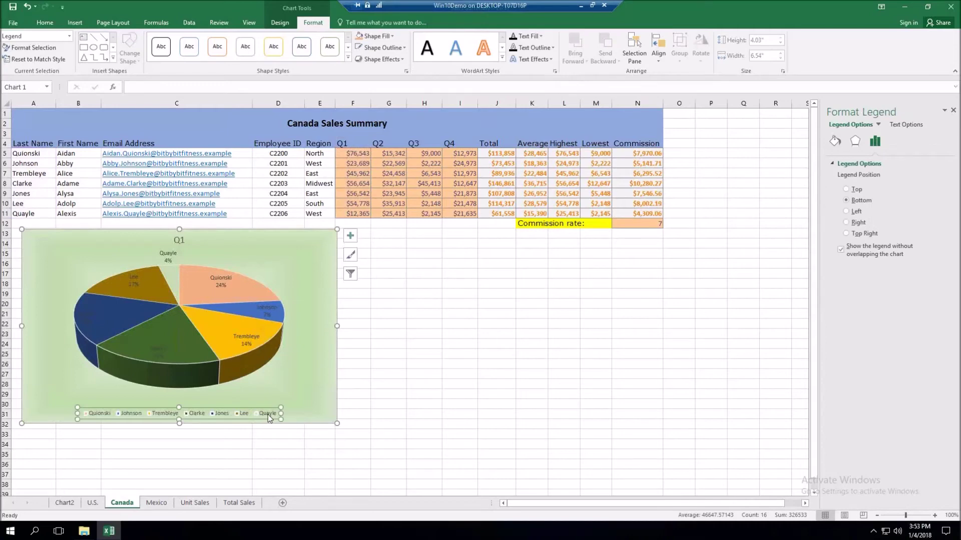
click(269, 417)
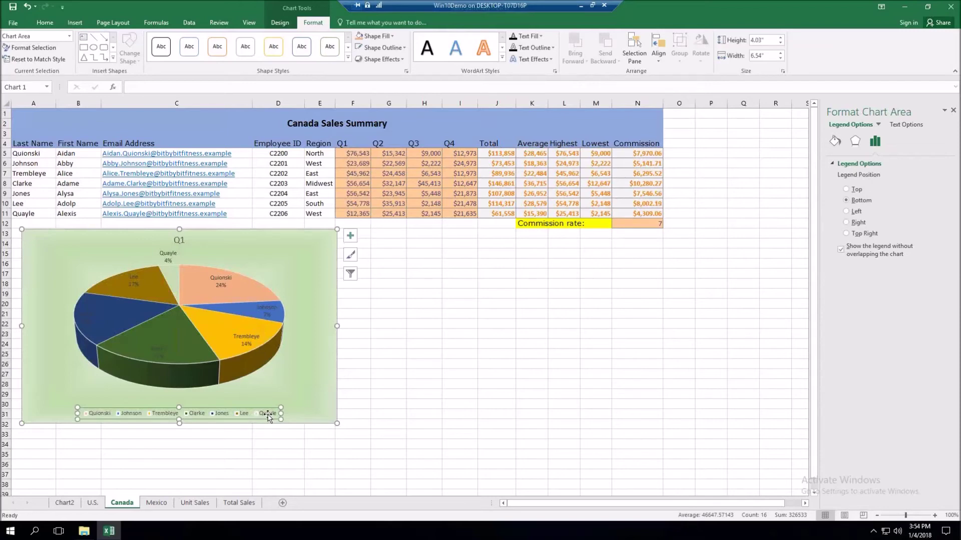
Delete the legend, resize the Q1 chart to 4.04 by 6.78 inches, and select its data labels
key(Delete)
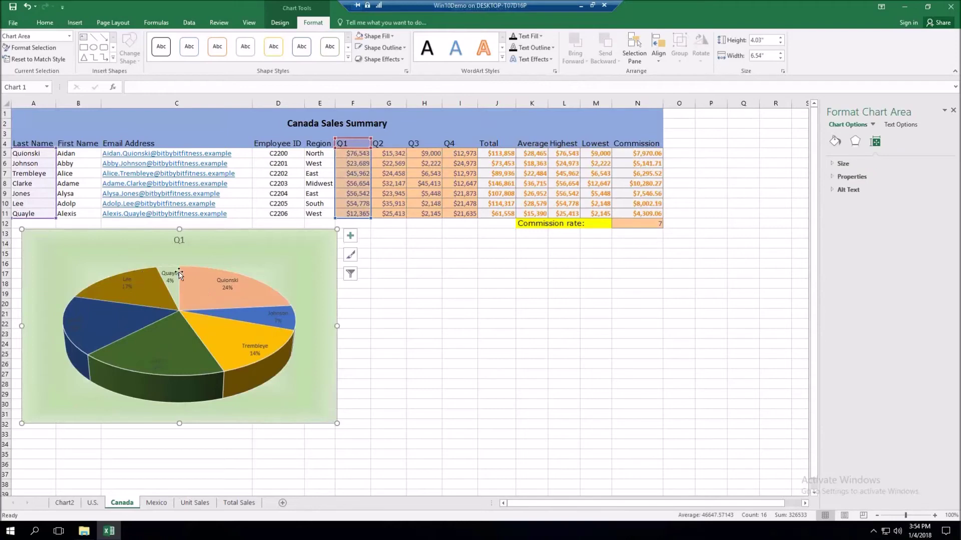
mouse_move(250, 384)
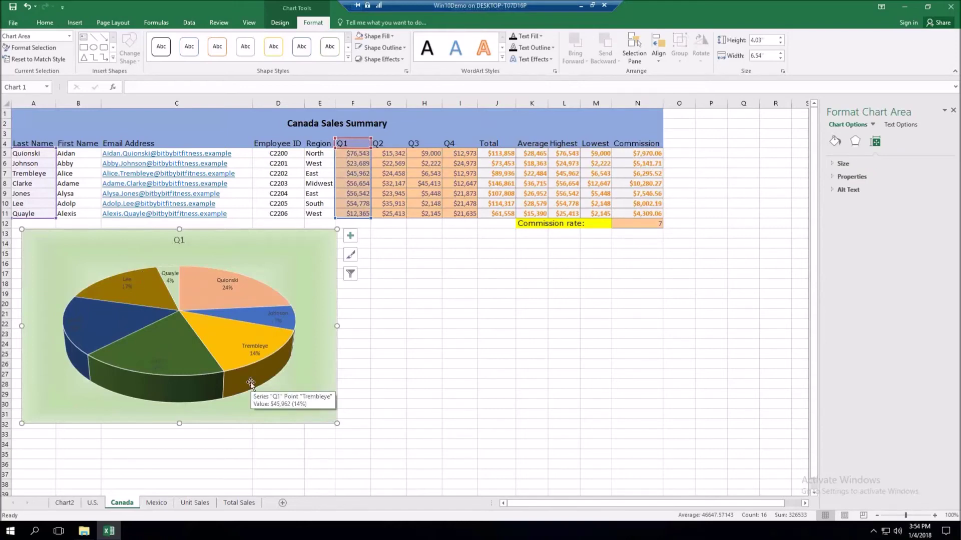
drag(336, 423, 311, 405)
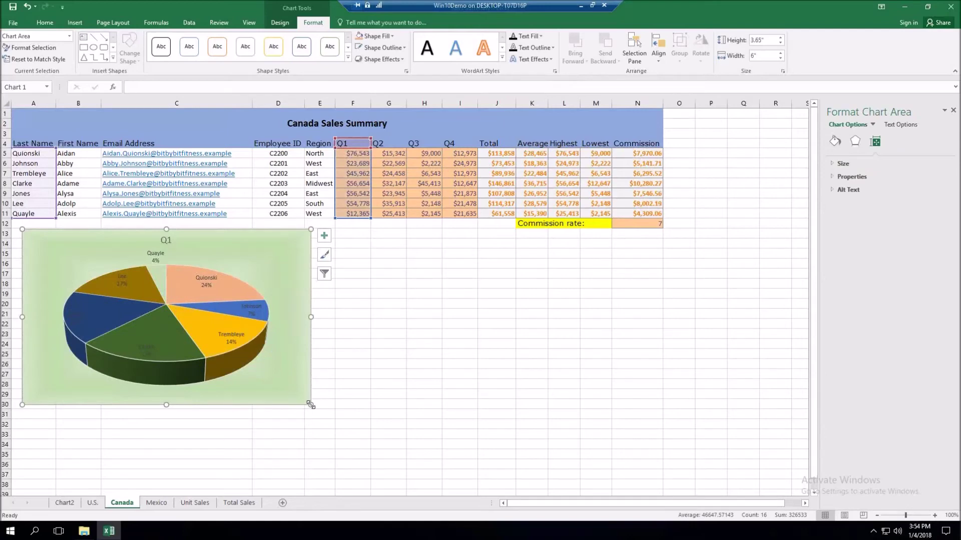
drag(310, 405, 294, 397)
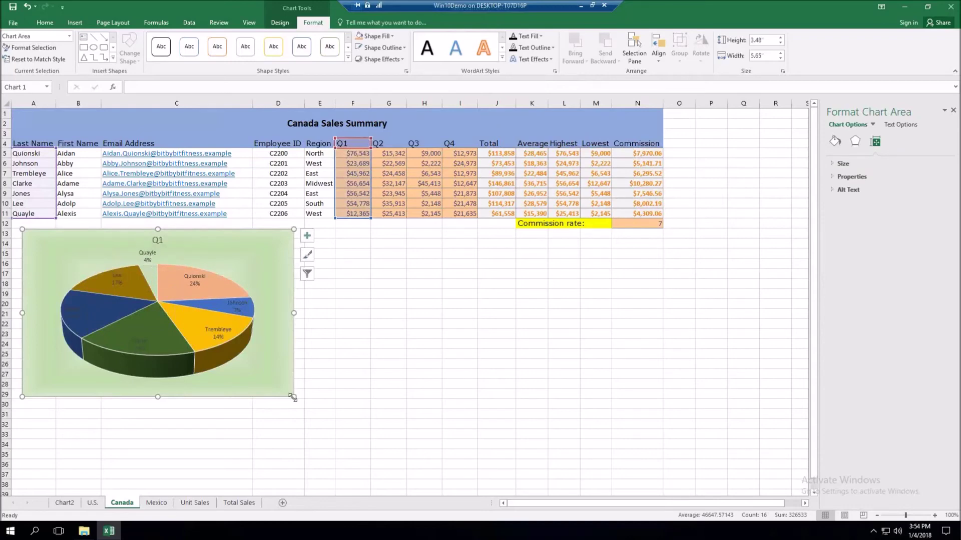
drag(293, 397, 348, 424)
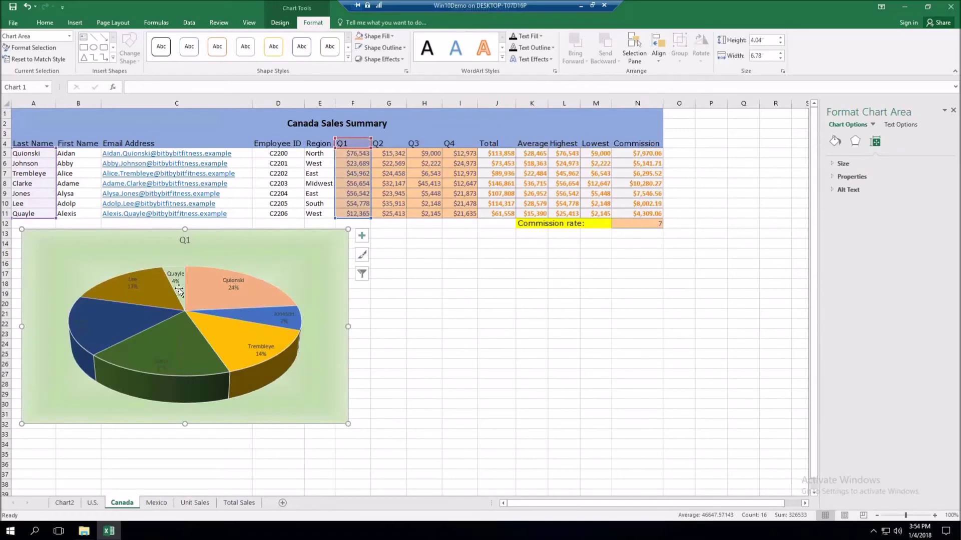
mouse_move(182, 288)
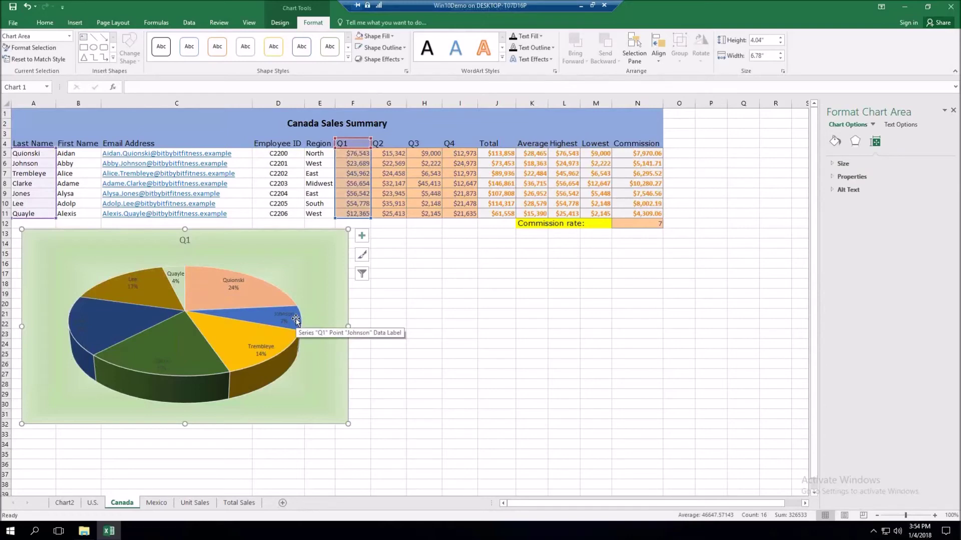
click(86, 323)
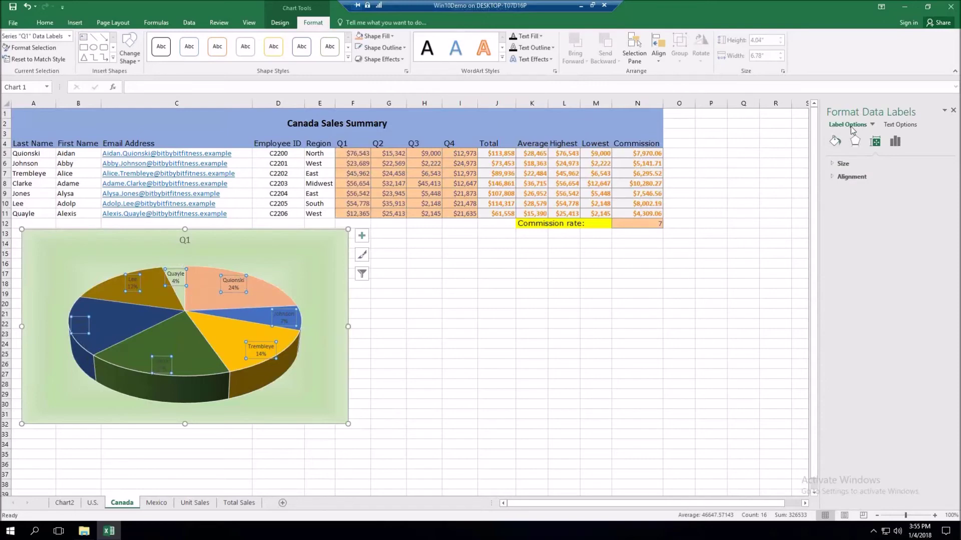
Set the Q1 data labels' Label Position to Outside End
click(833, 177)
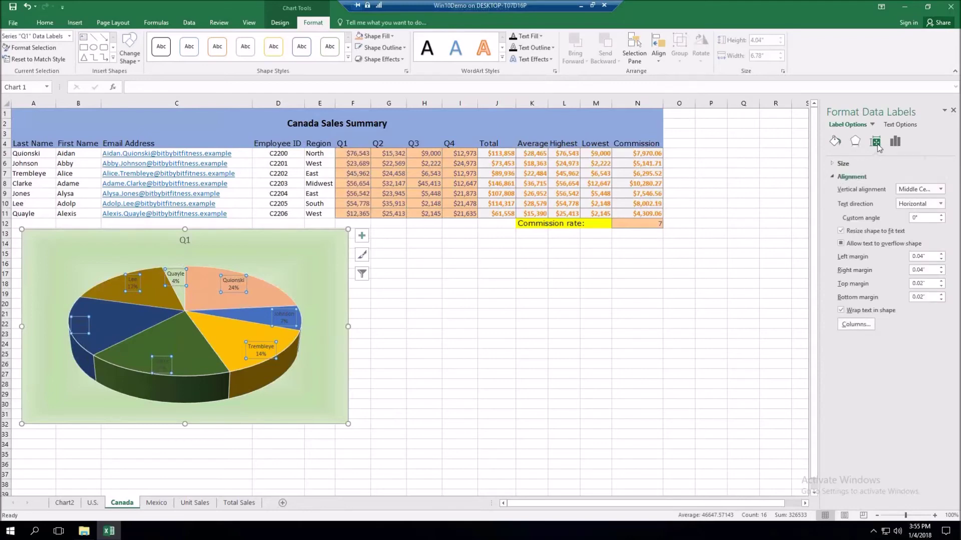
click(895, 144)
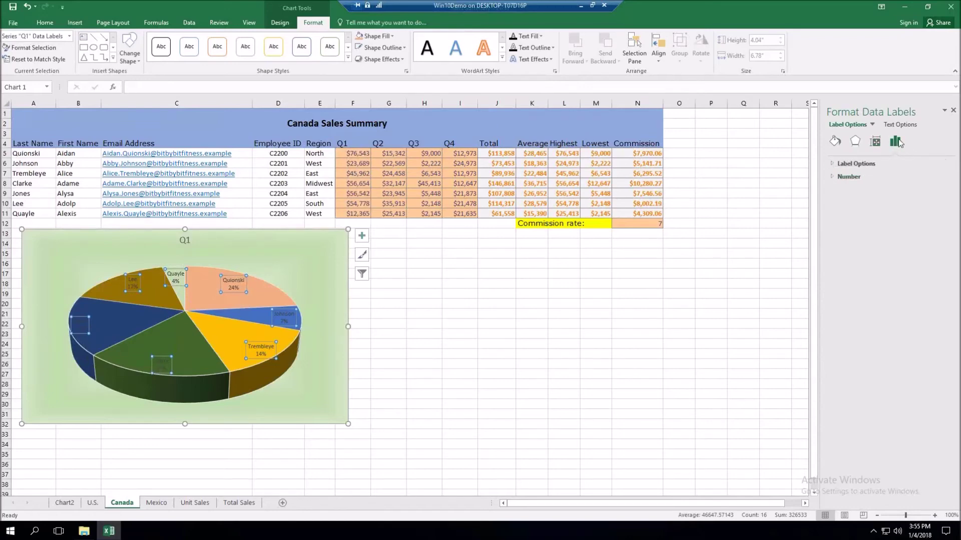
click(836, 166)
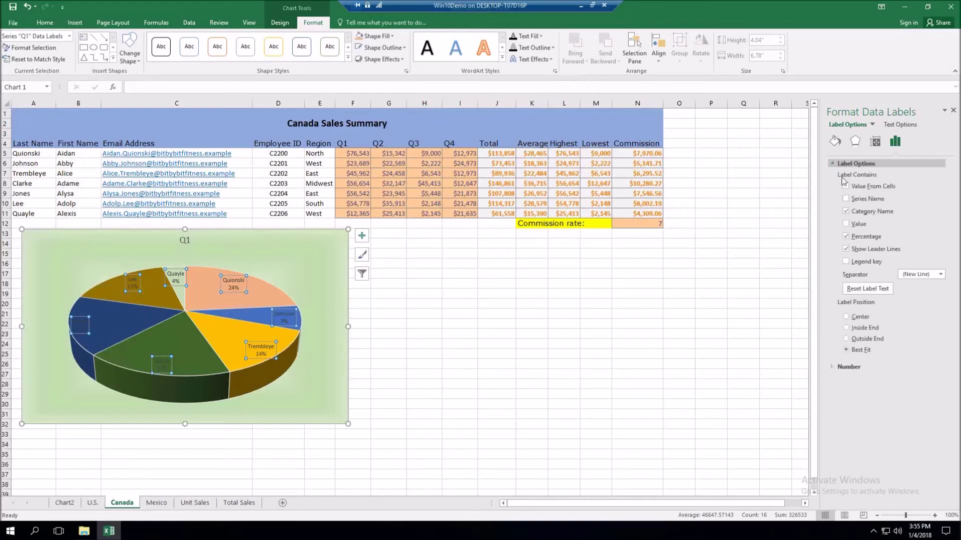
click(847, 318)
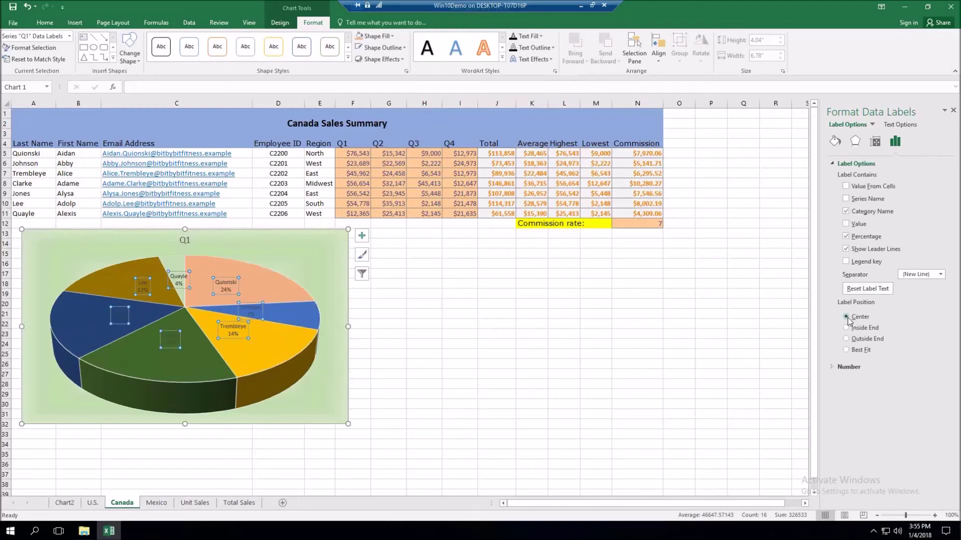
click(847, 340)
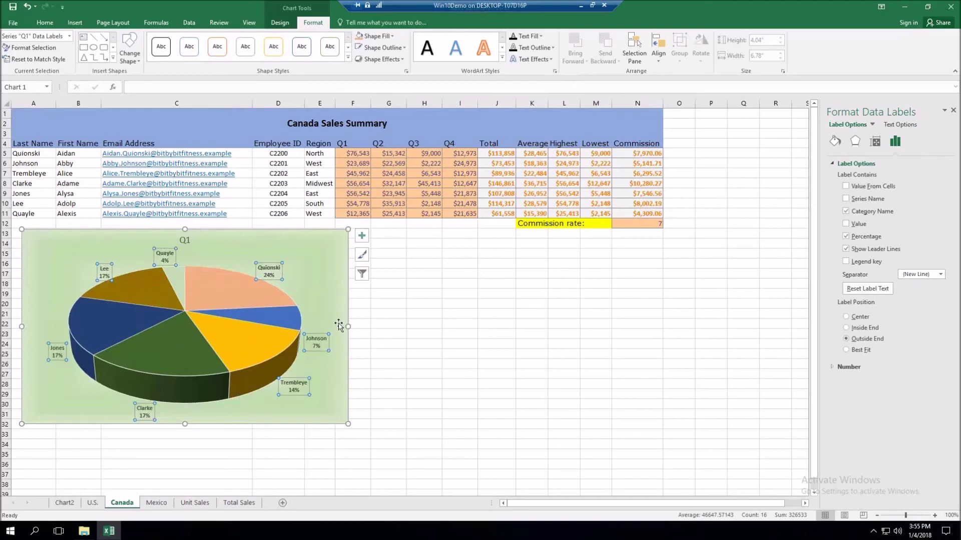
Change the Q1 data labels' font size to 11 points
right_click(274, 270)
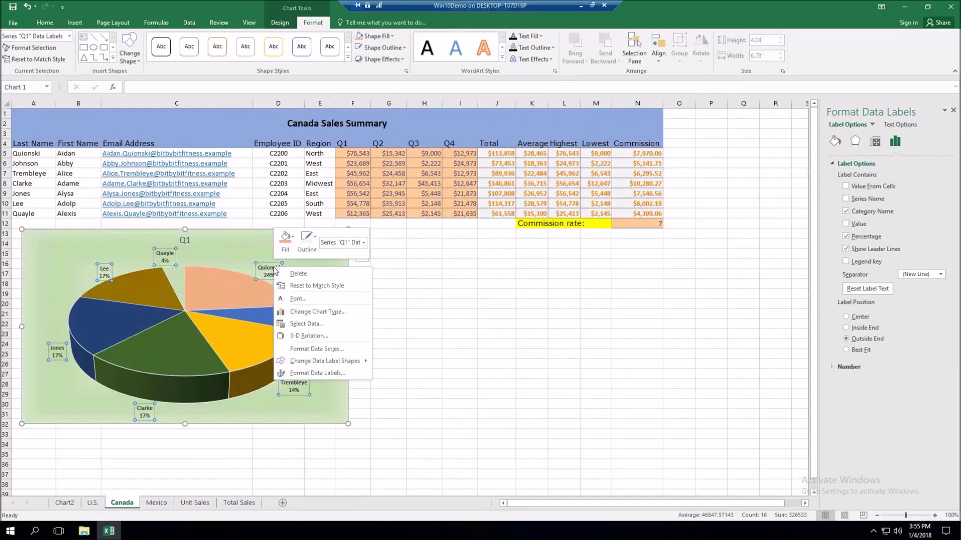
click(297, 299)
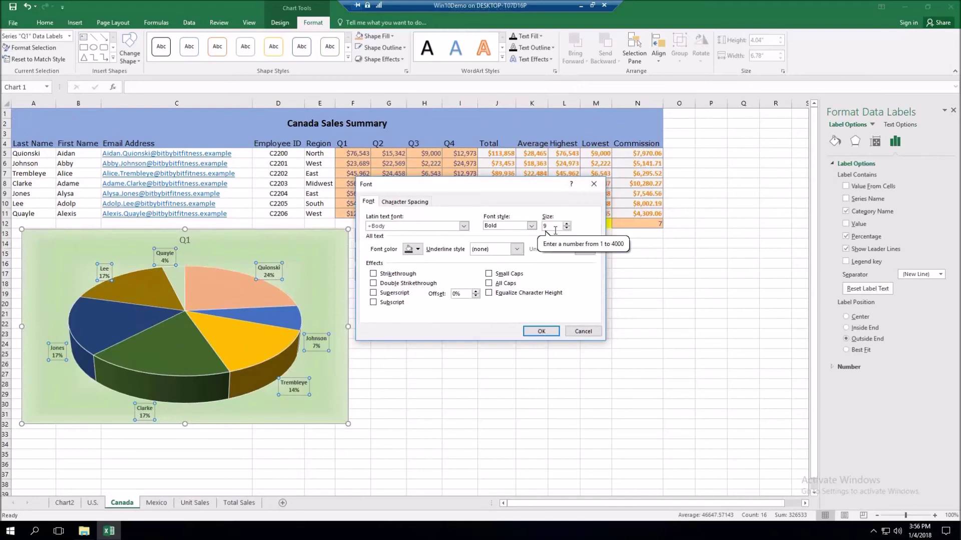
double_click(555, 230)
text(11)
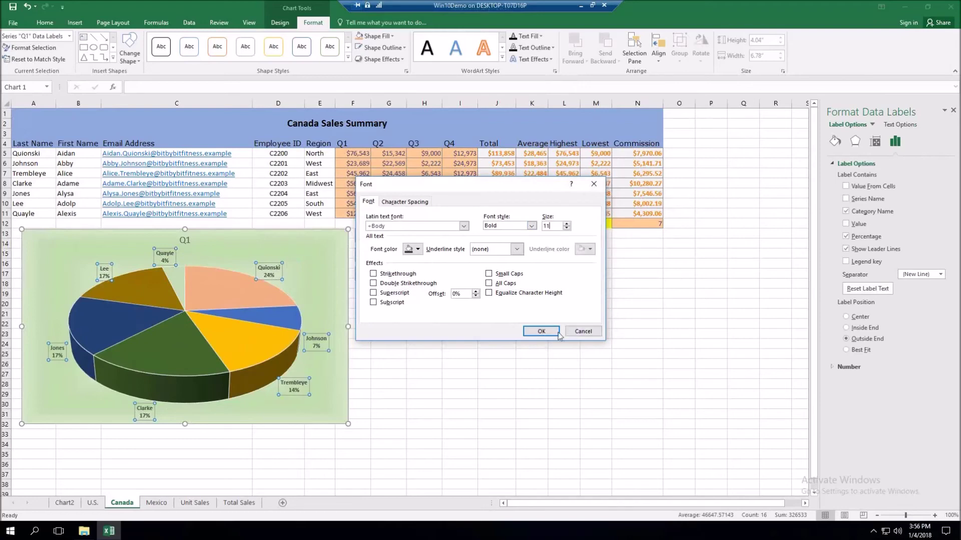
click(545, 332)
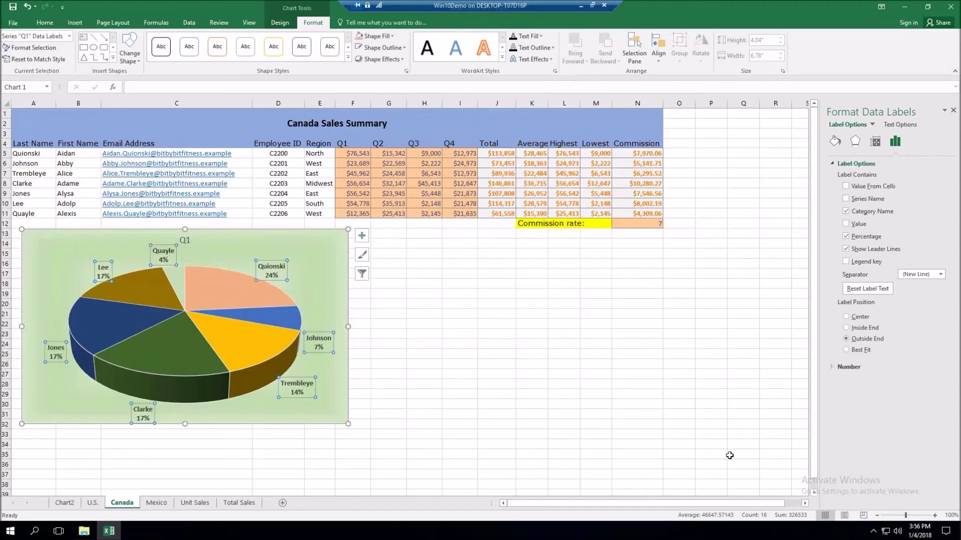
click(311, 252)
Save the formatted Q1 chart as a chart template named 'Pie chart'
right_click(313, 252)
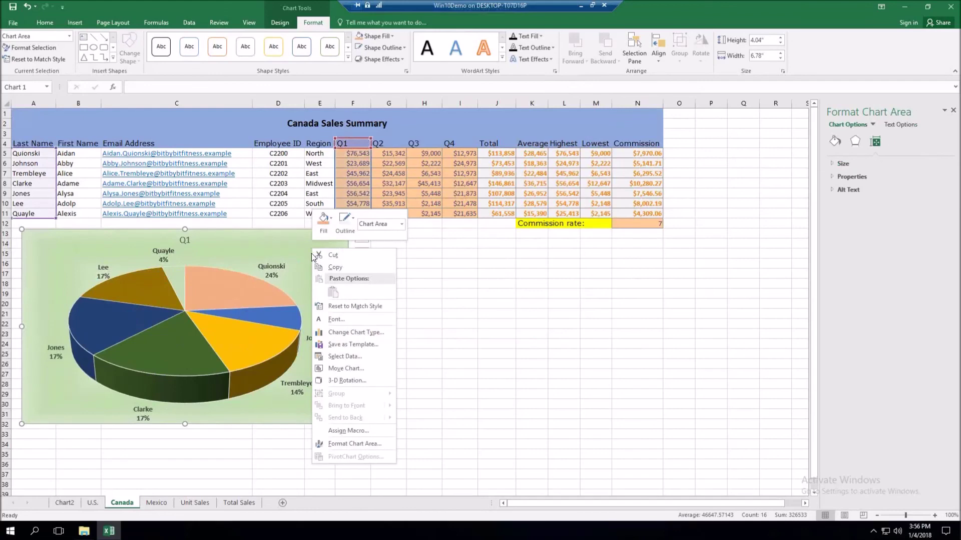
click(340, 345)
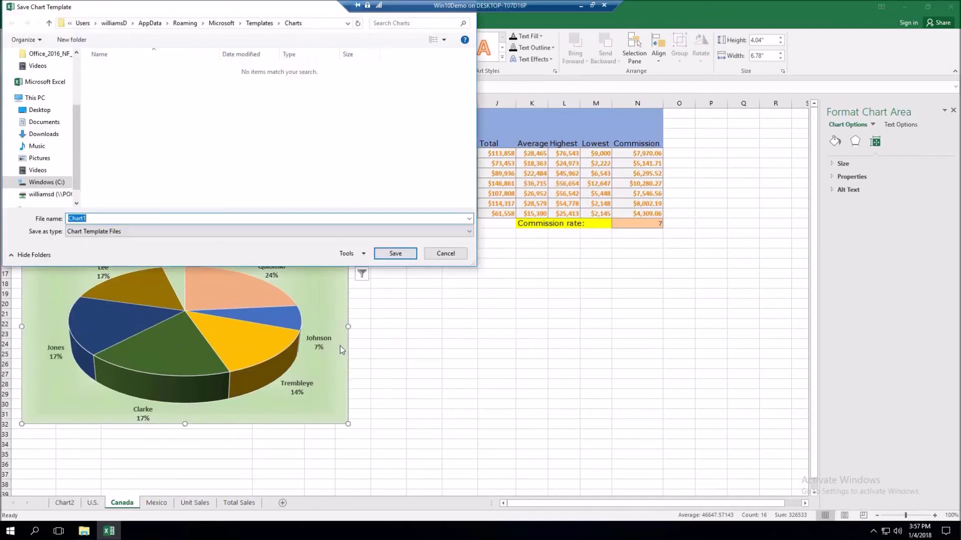
text(Pie chart)
click(395, 254)
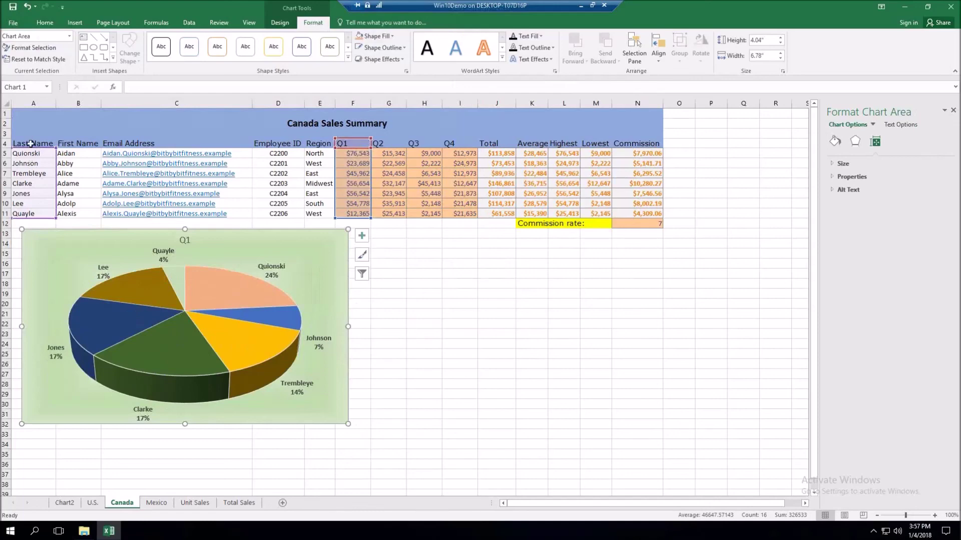
Insert a pie chart of A4:A11 and G4:G11 using the saved 'Pie chart' template
drag(30, 144, 31, 214)
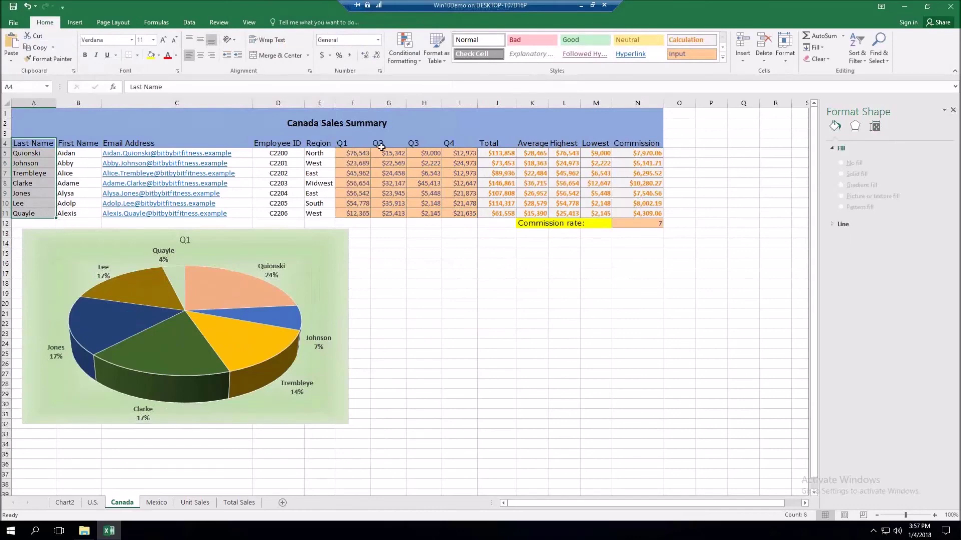
ctrl+drag(381, 144, 386, 213)
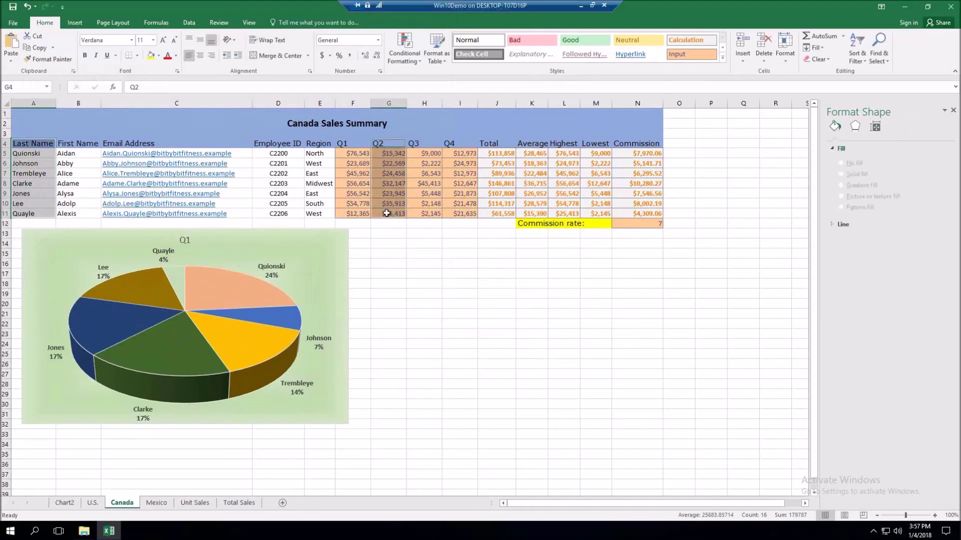
click(74, 23)
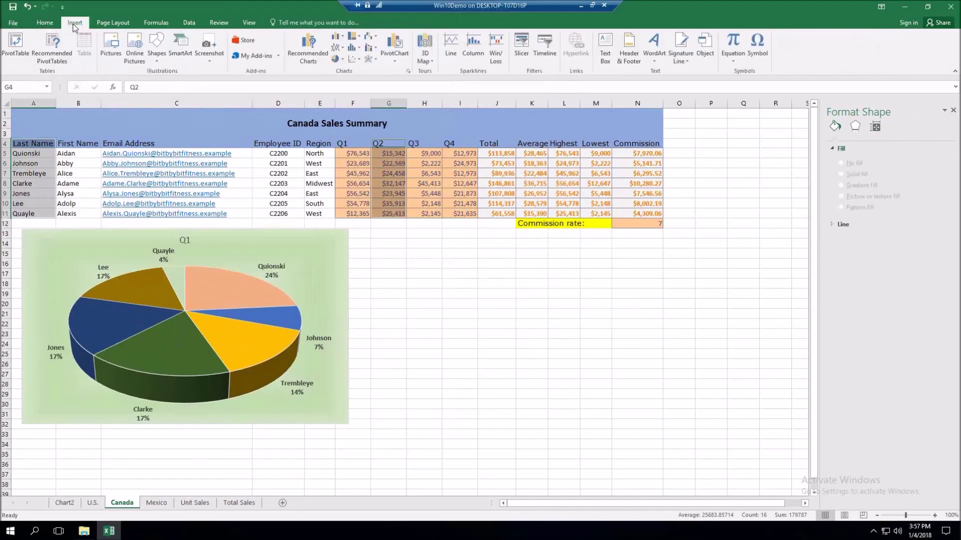
click(340, 60)
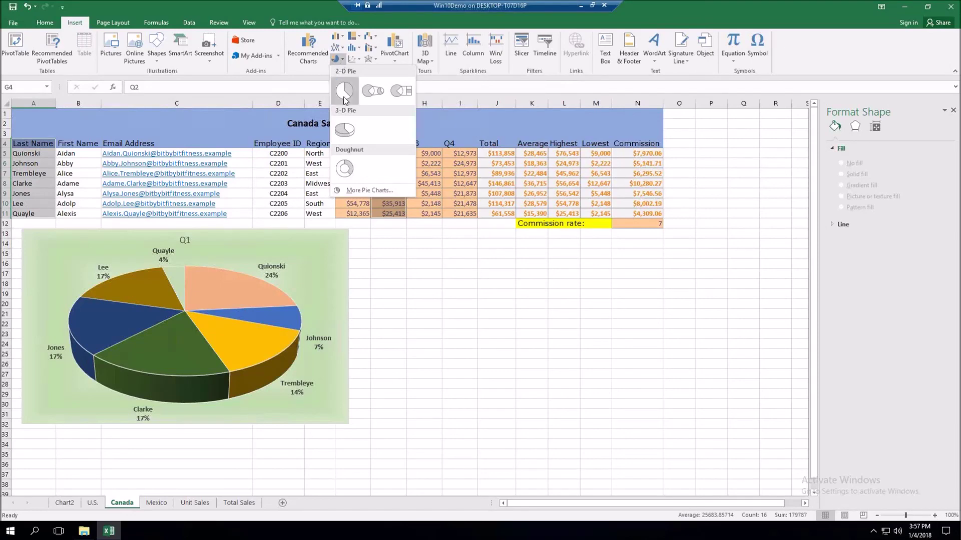
click(353, 191)
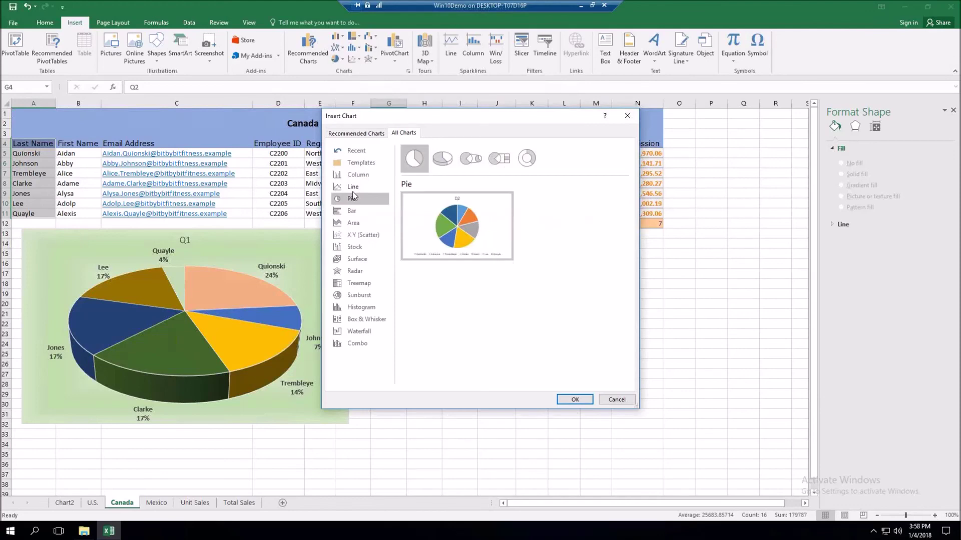
click(358, 167)
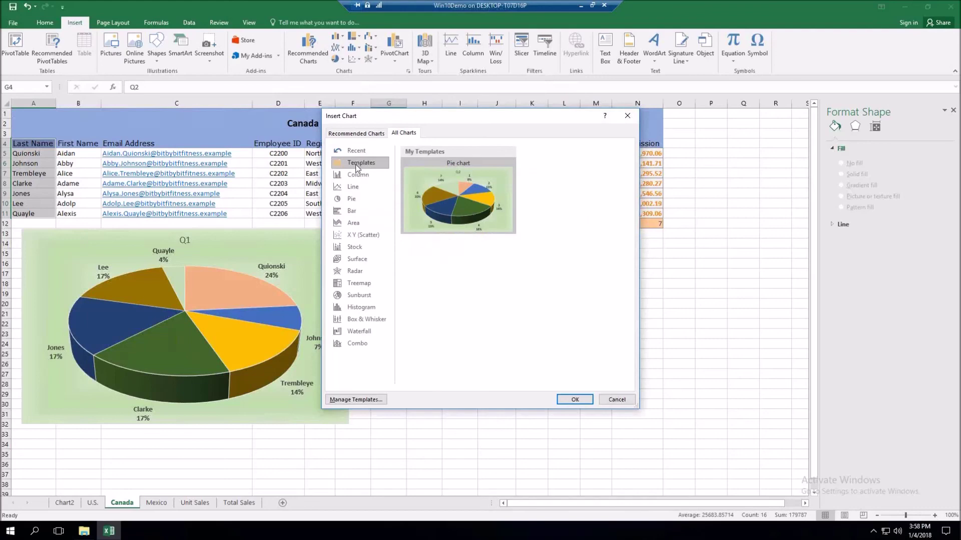
mouse_move(462, 188)
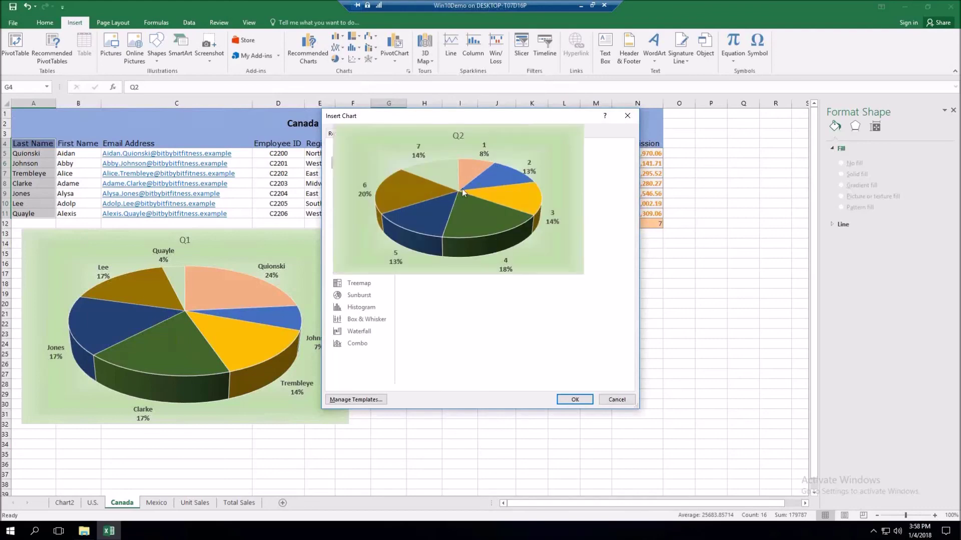
click(576, 401)
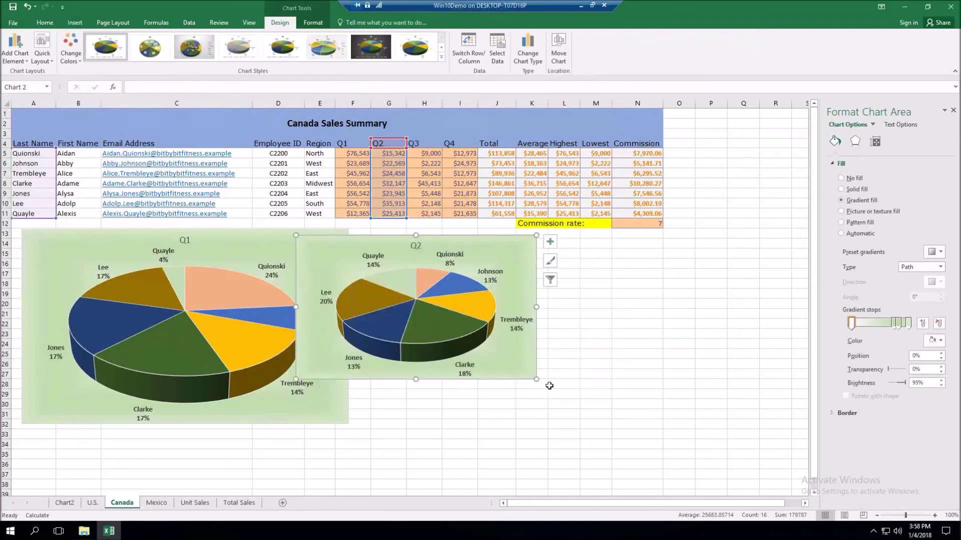
Enlarge the Q2 chart to match Q1 and place it to the right of the Q1 chart
drag(518, 255, 331, 246)
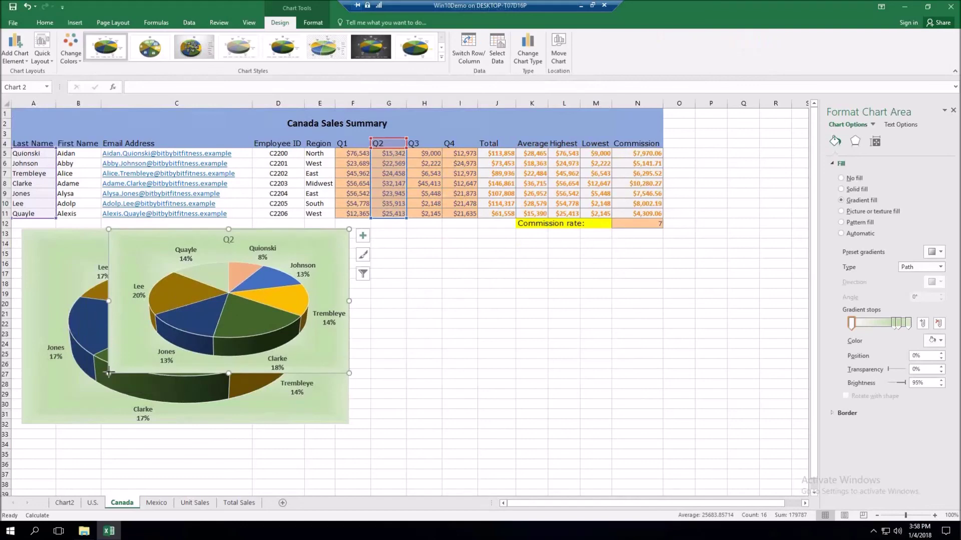
drag(108, 374, 23, 424)
drag(78, 250, 406, 250)
mouse_move(531, 271)
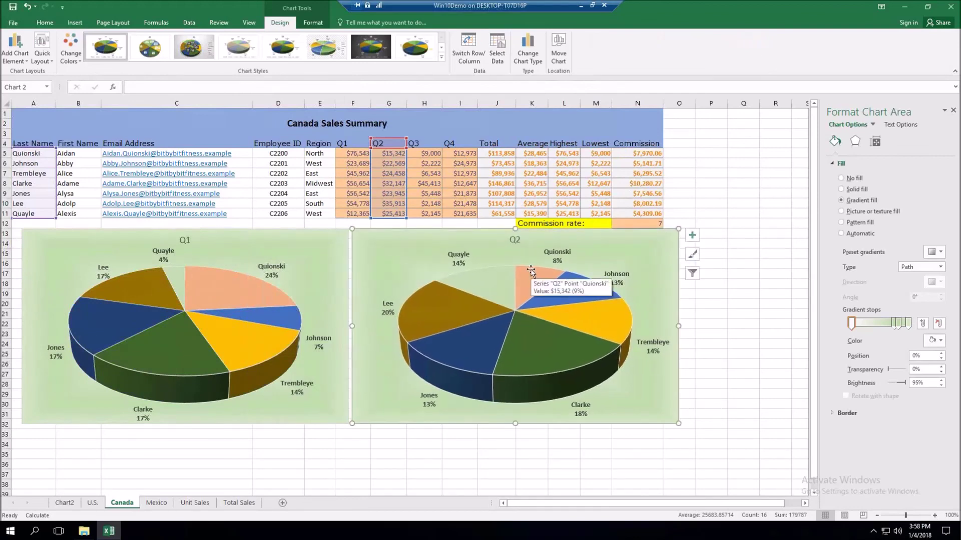